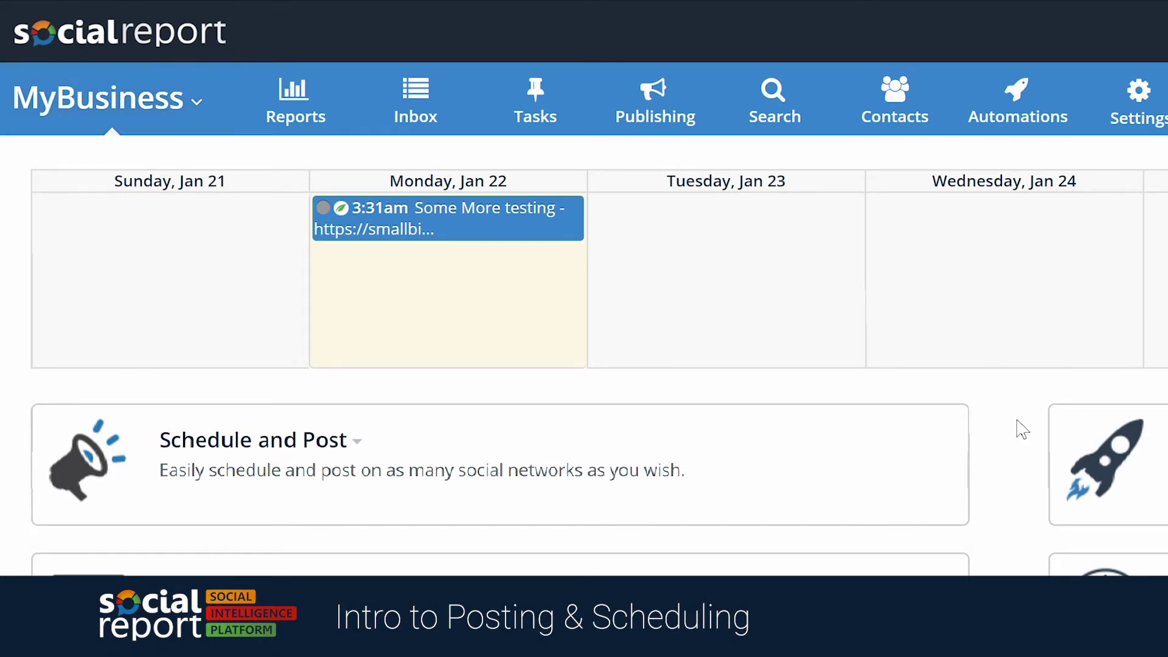
Step: Open the Settings menu from the project dashboard's top navigation bar
left_click(1137, 100)
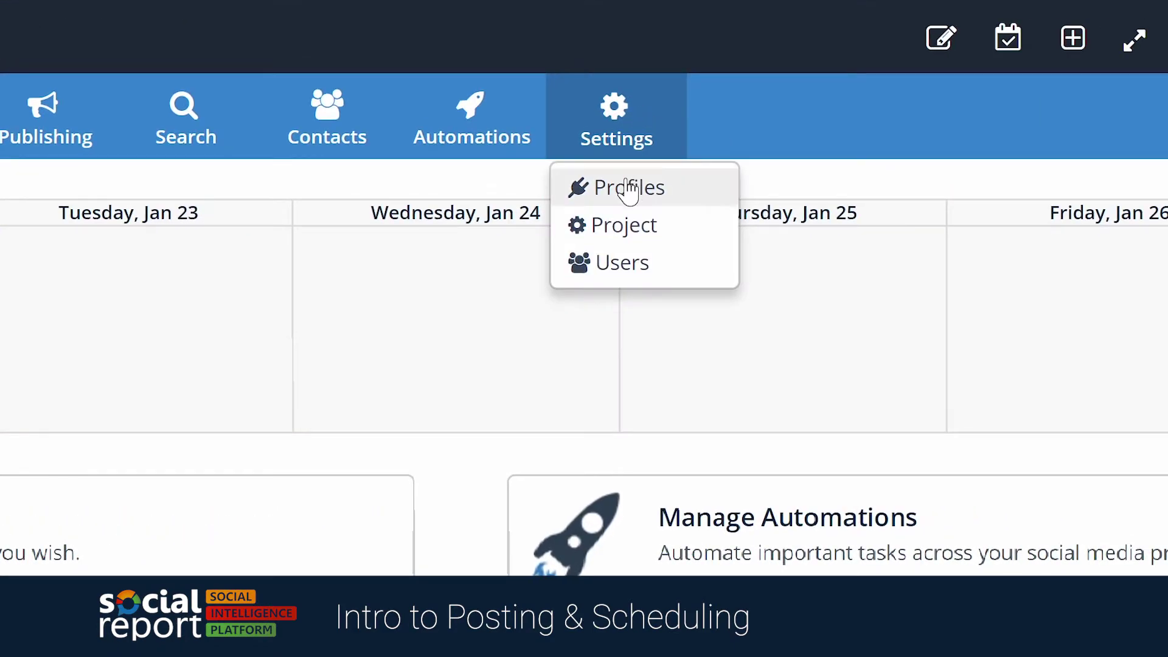
Step: Choose Profiles to list the connected Twitter, Facebook, LinkedIn and Instagram accounts with their status
left_click(627, 186)
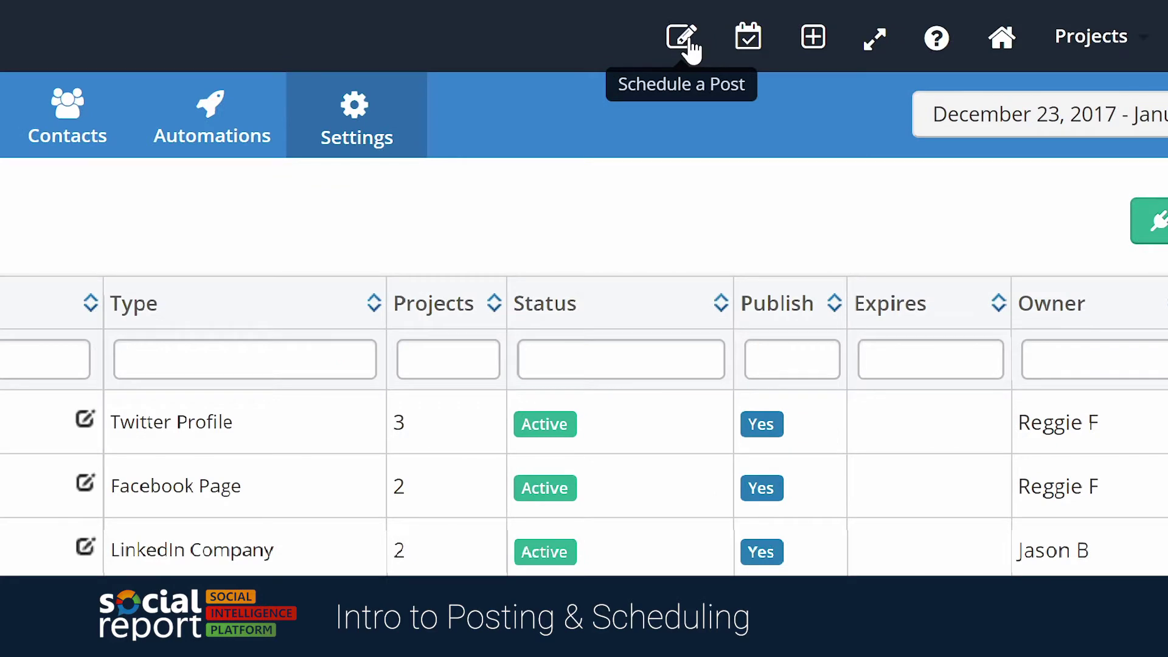
left_click(681, 38)
type("testing with social report http:/")
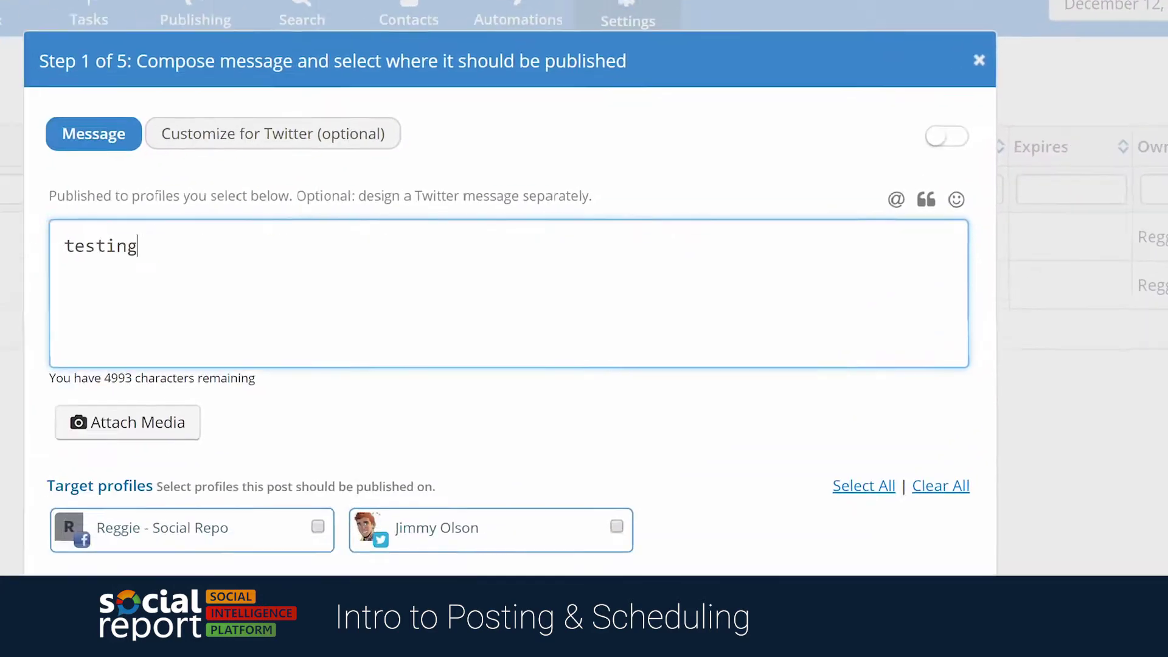
type("/amazon.com")
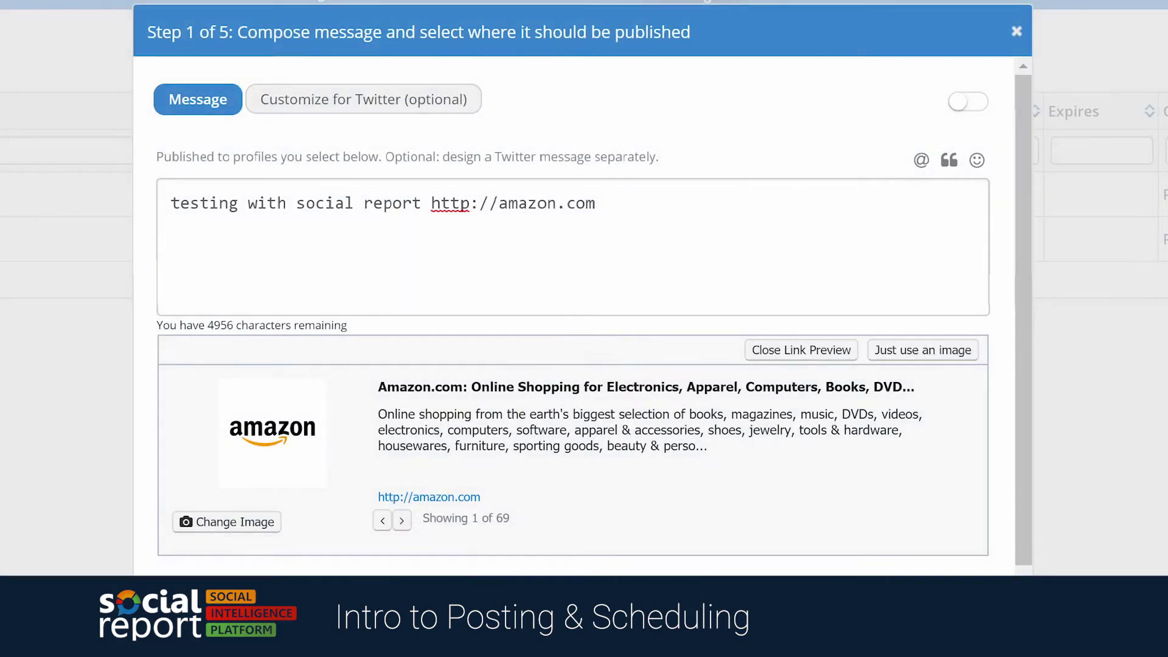
left_click(644, 388)
left_click_drag(541, 390, 1161, 480)
type("make some changes")
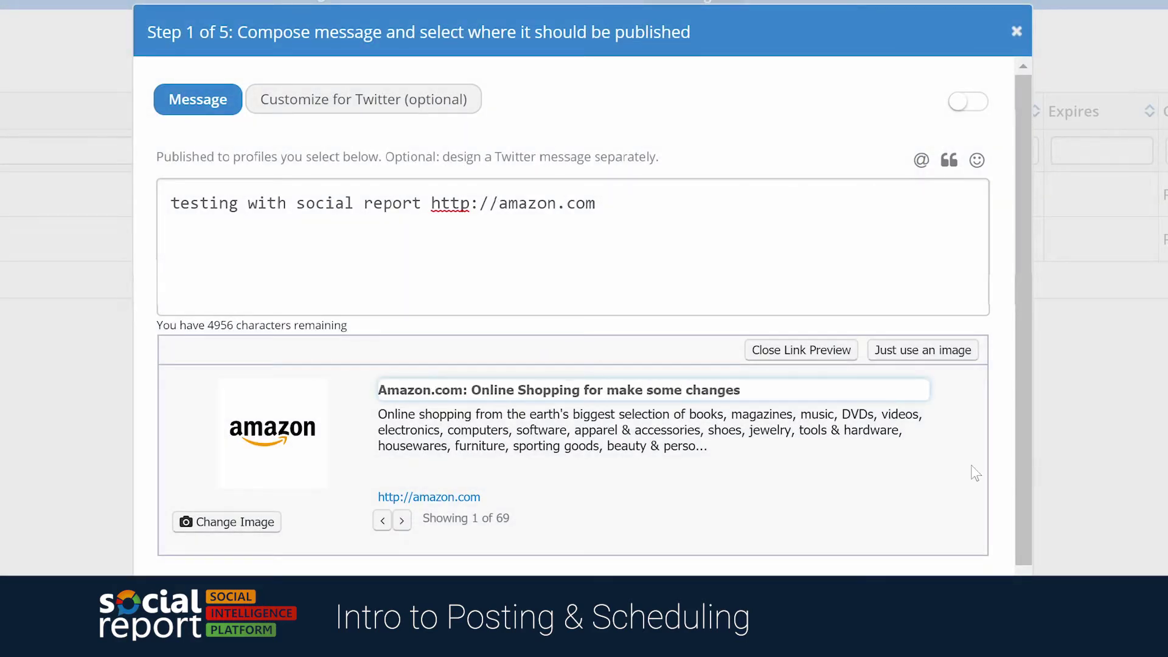
left_click_drag(975, 474, 378, 414)
type("Even change the description")
left_click(422, 367)
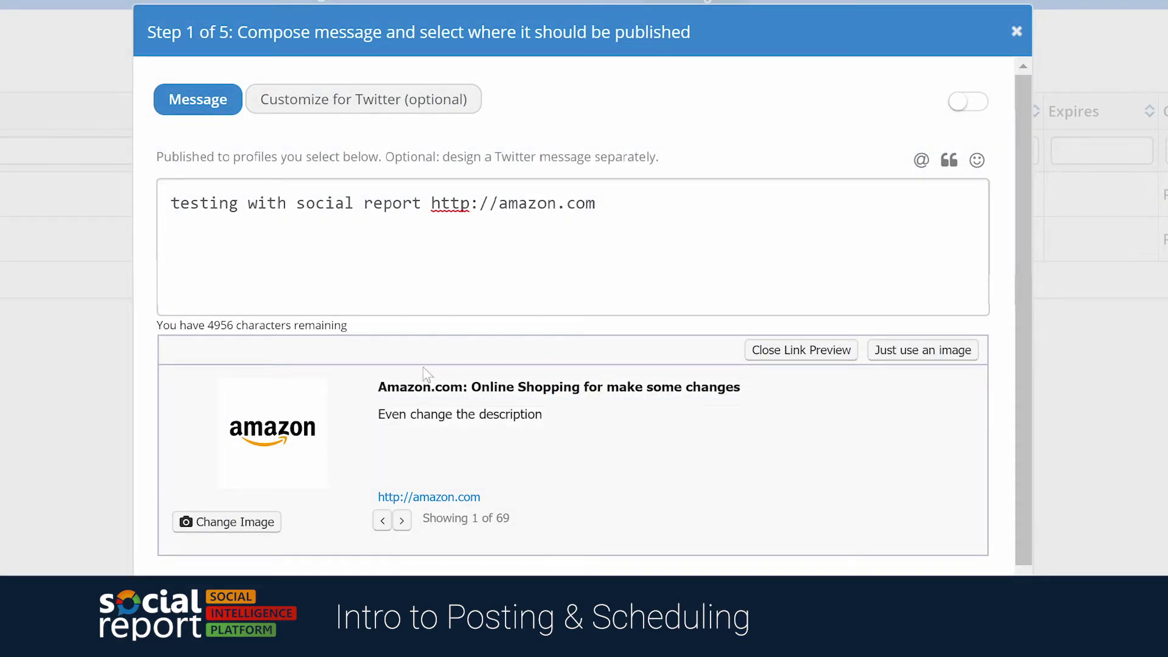
Step: Replace the preview image with the free tulip photo and tick the Facebook profile
left_click(224, 521)
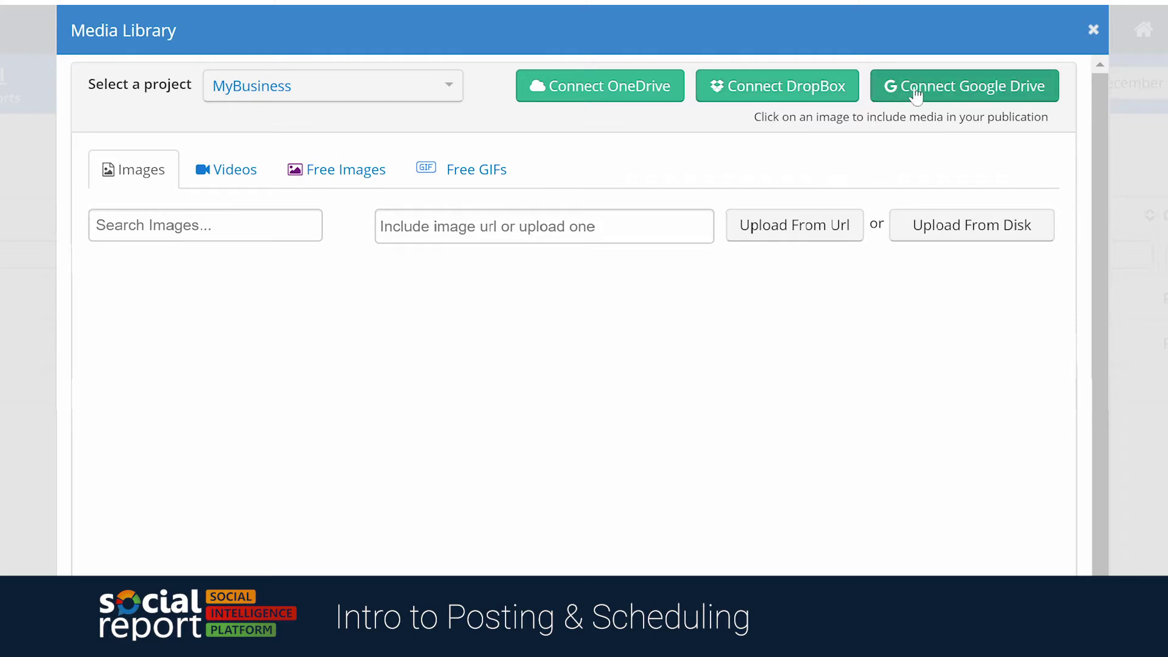
left_click(337, 170)
scroll(1099, 282, "down", 10)
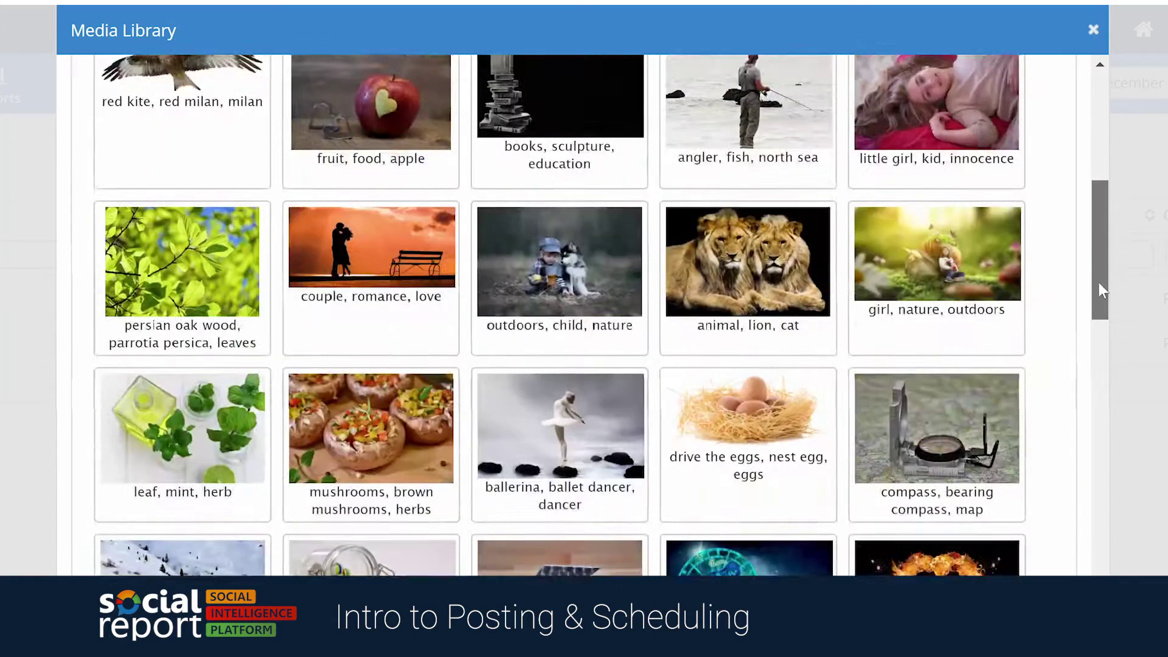
scroll(1096, 231, "up", 4)
scroll(1097, 234, "up", 1)
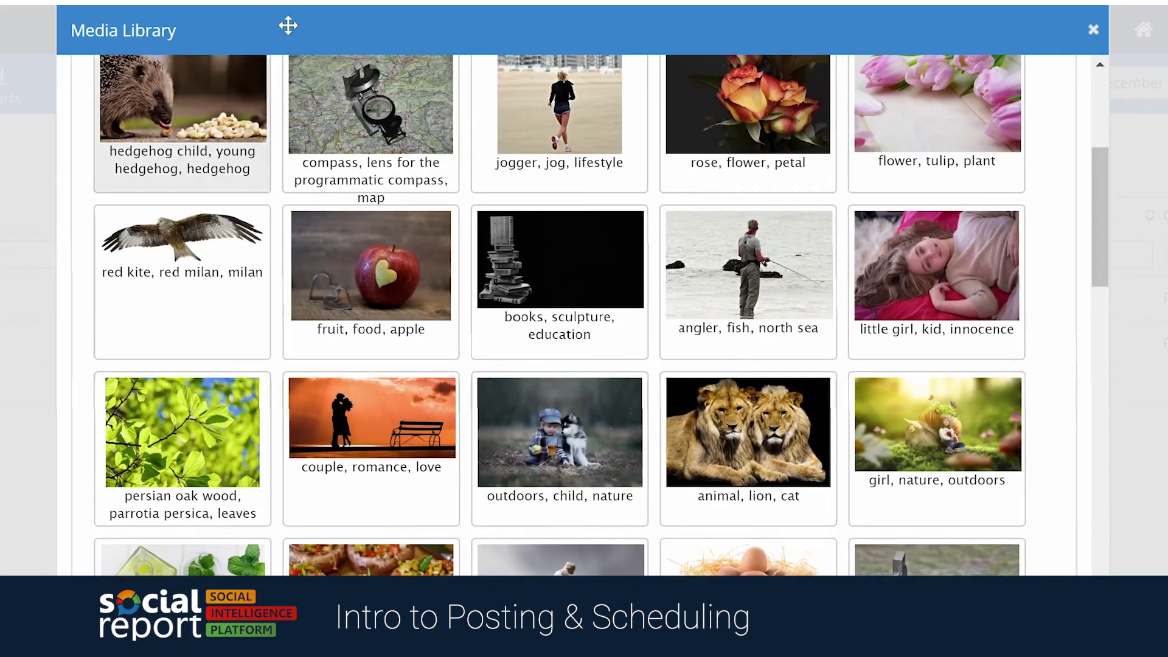
left_click(949, 105)
scroll(688, 131, "down", 3)
scroll(702, 368, "down", 2)
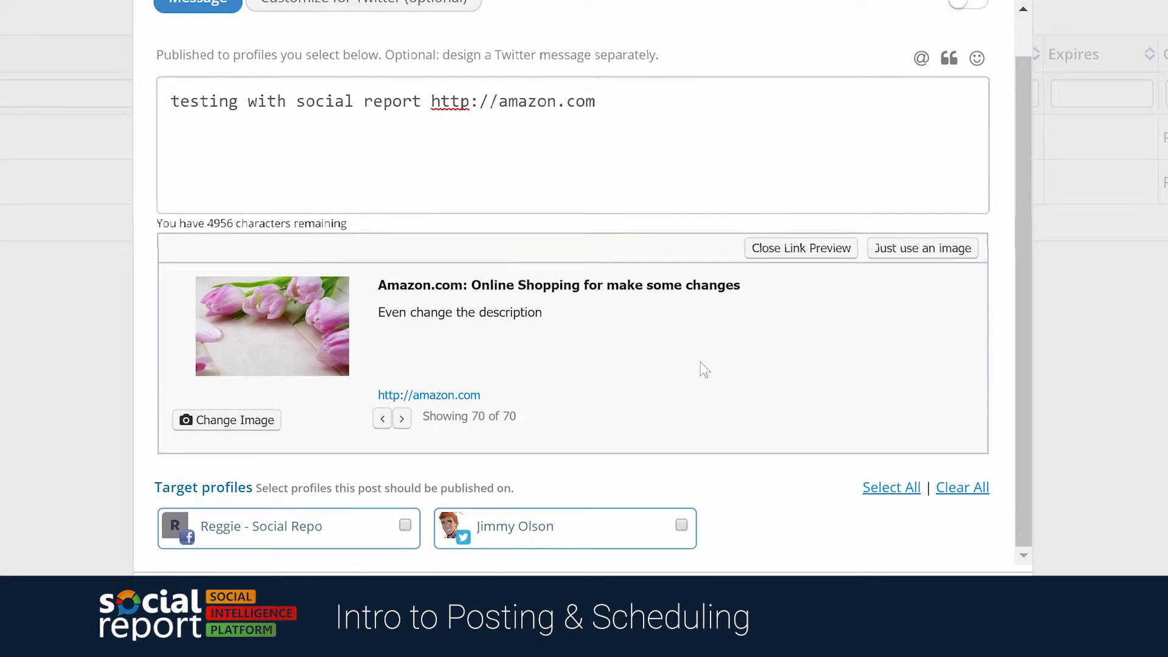
left_click(407, 474)
Step: Add Twitter as a target, publish the amazon.com post now, and refresh the calendar
left_click(682, 473)
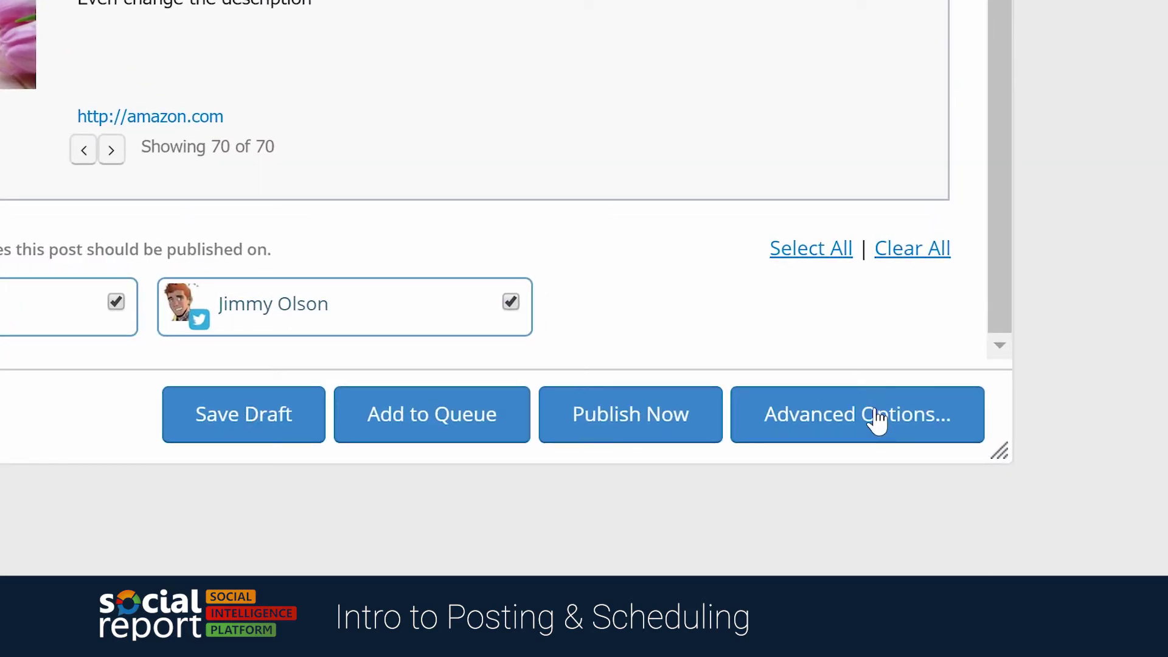
left_click(616, 416)
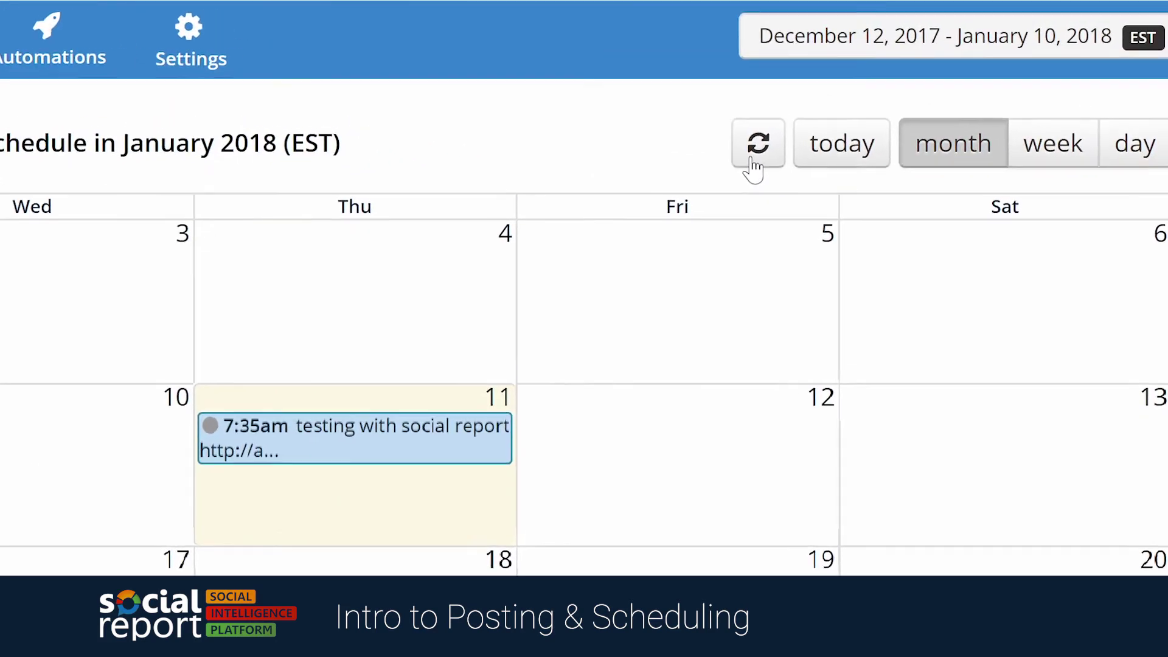
left_click(746, 162)
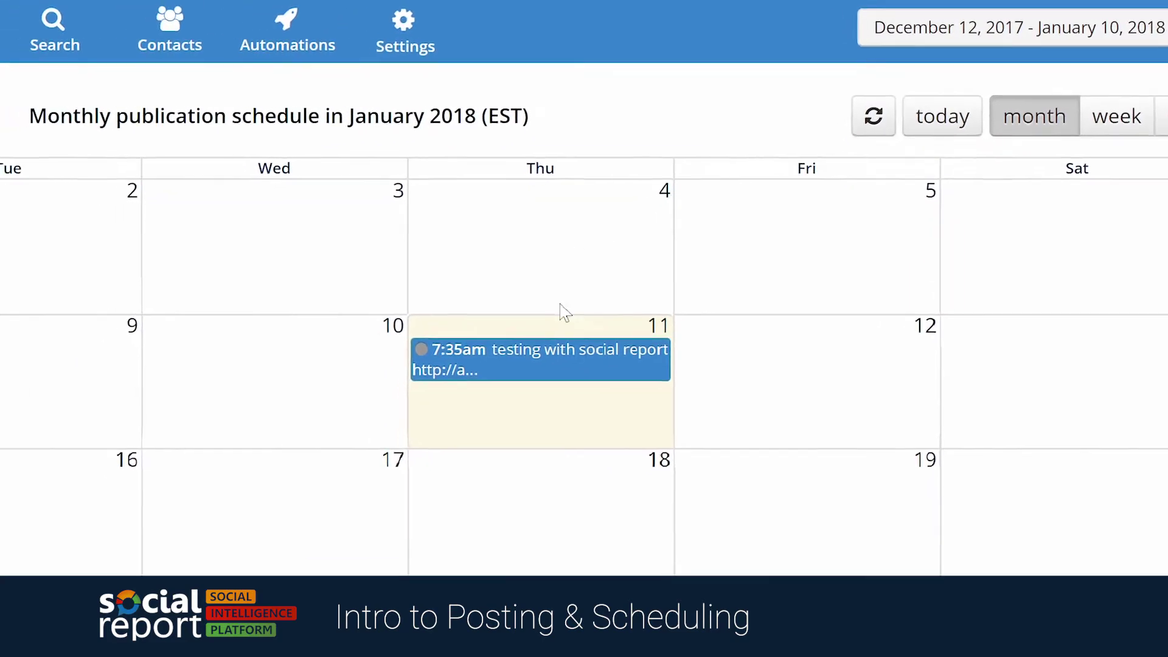
Step: Open the 7:35am post's Publication details and view the live Facebook post
left_click(445, 396)
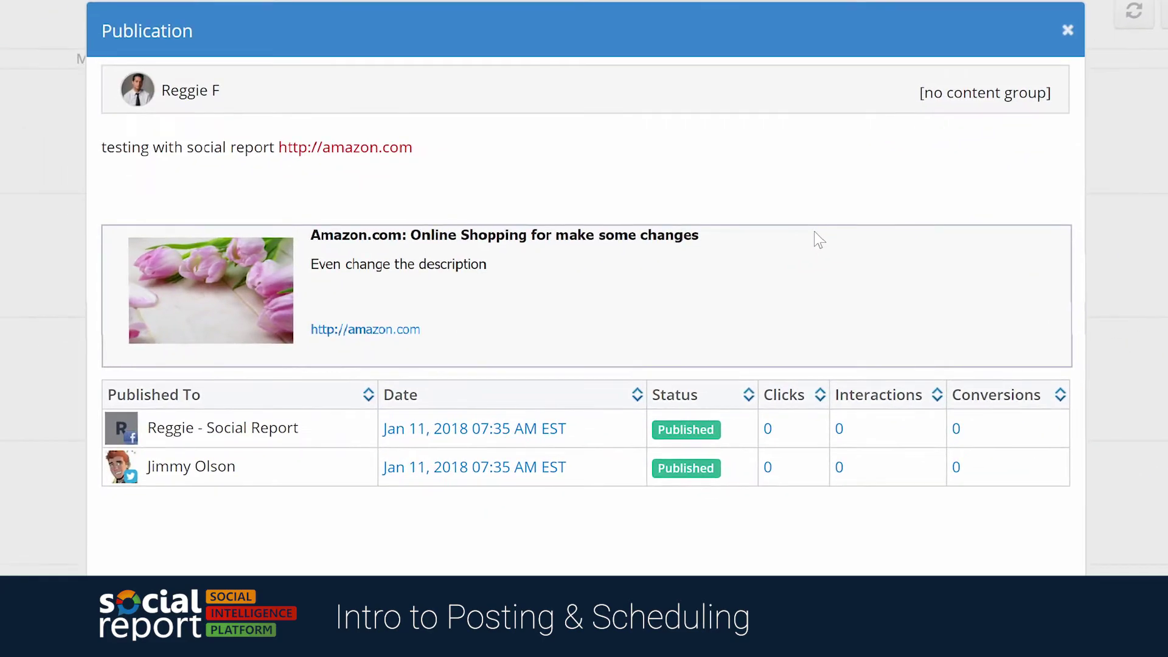
left_click(508, 432)
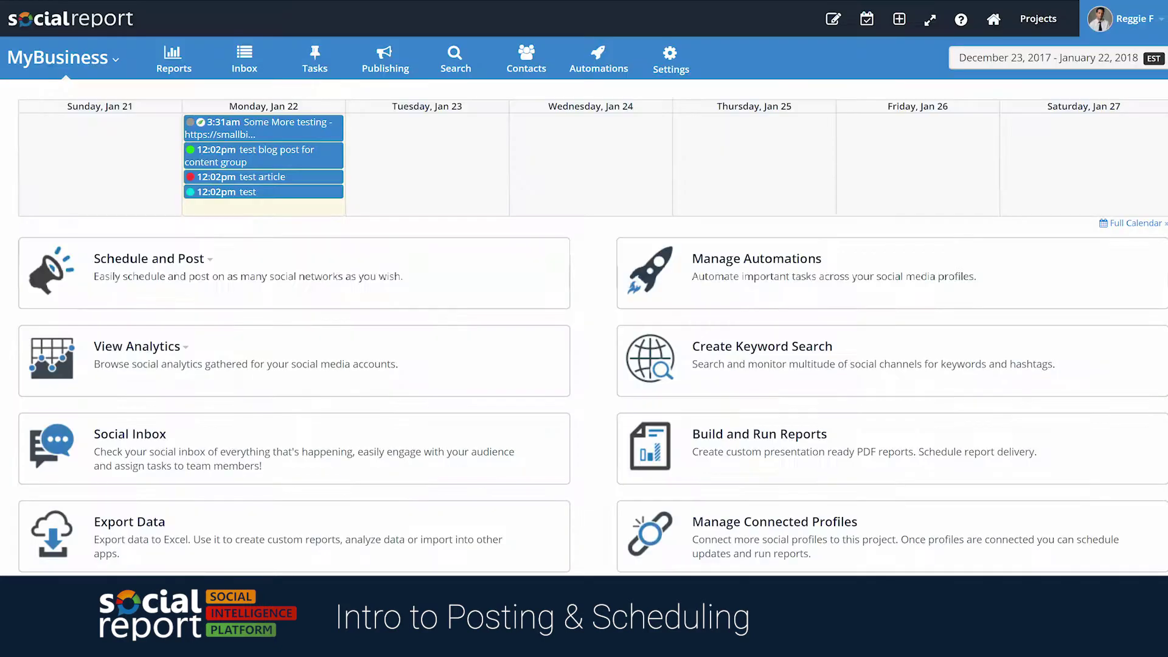
Step: Browse the All Content Groups and Content Performance pages under Publishing
left_click(384, 58)
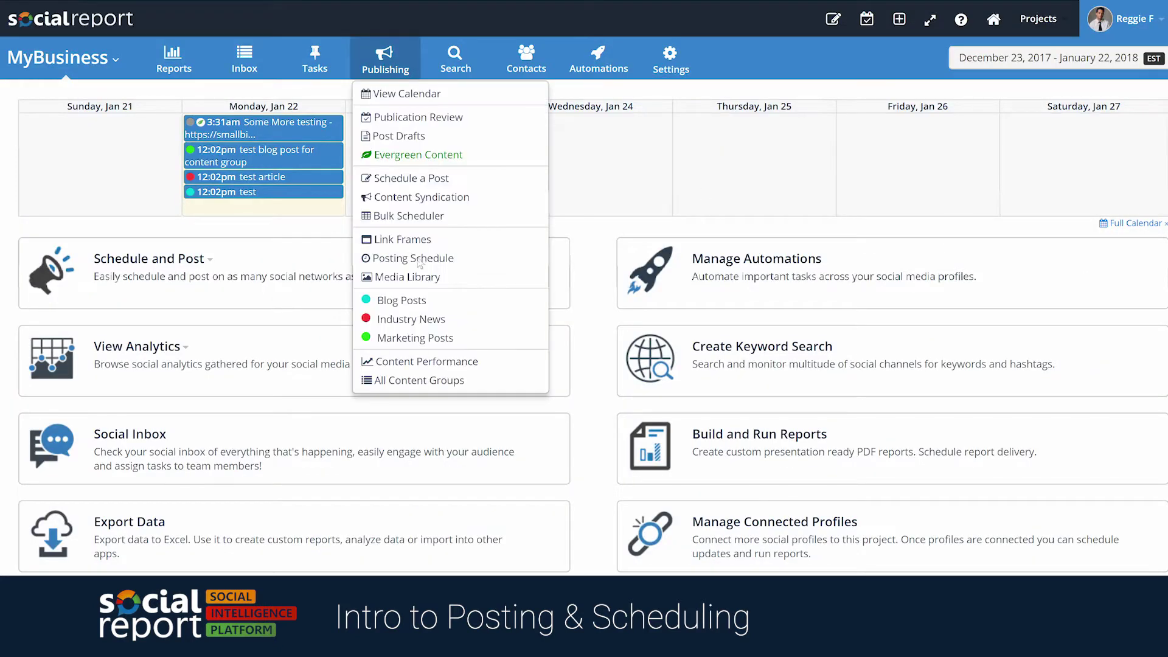
left_click(424, 381)
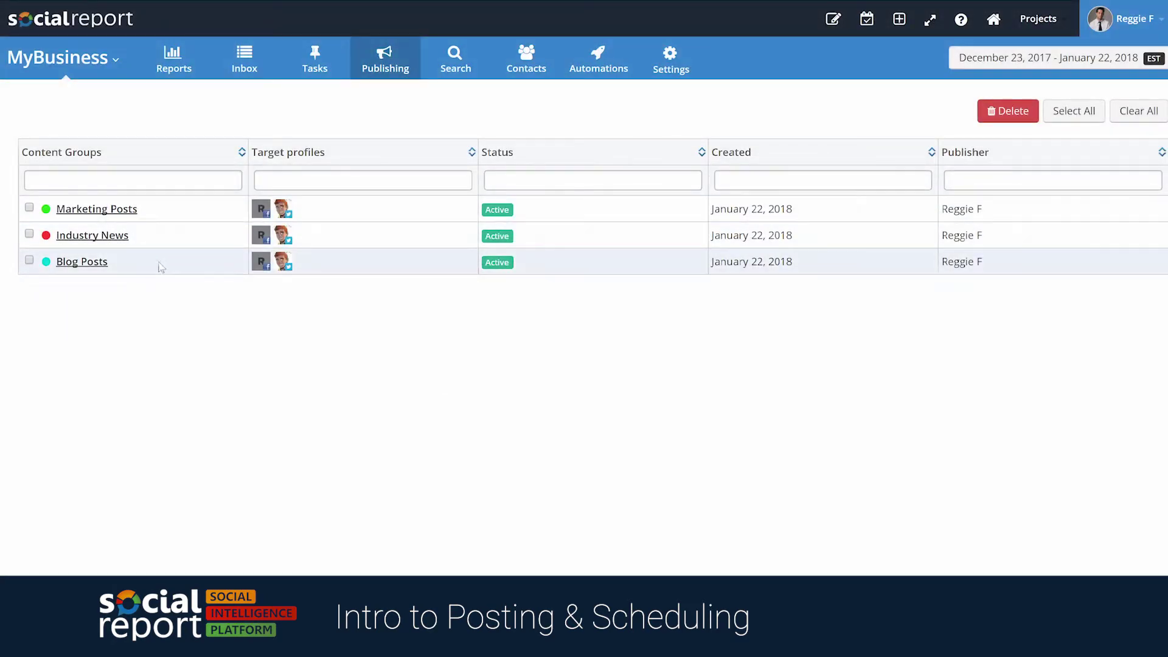
left_click(386, 63)
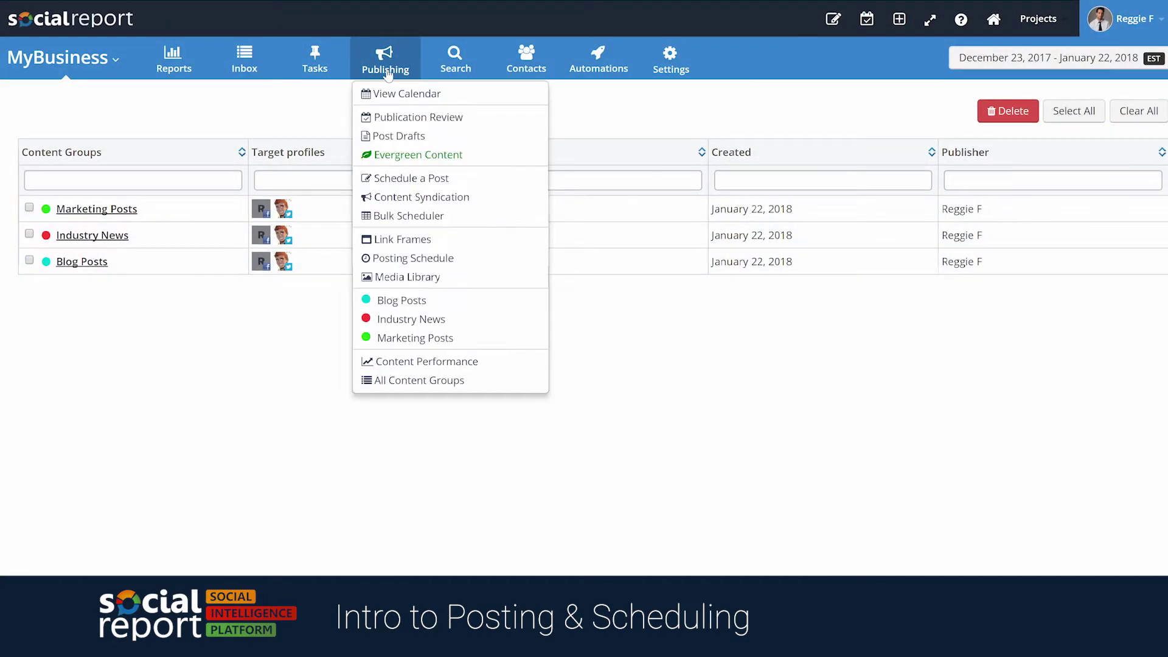
left_click(422, 362)
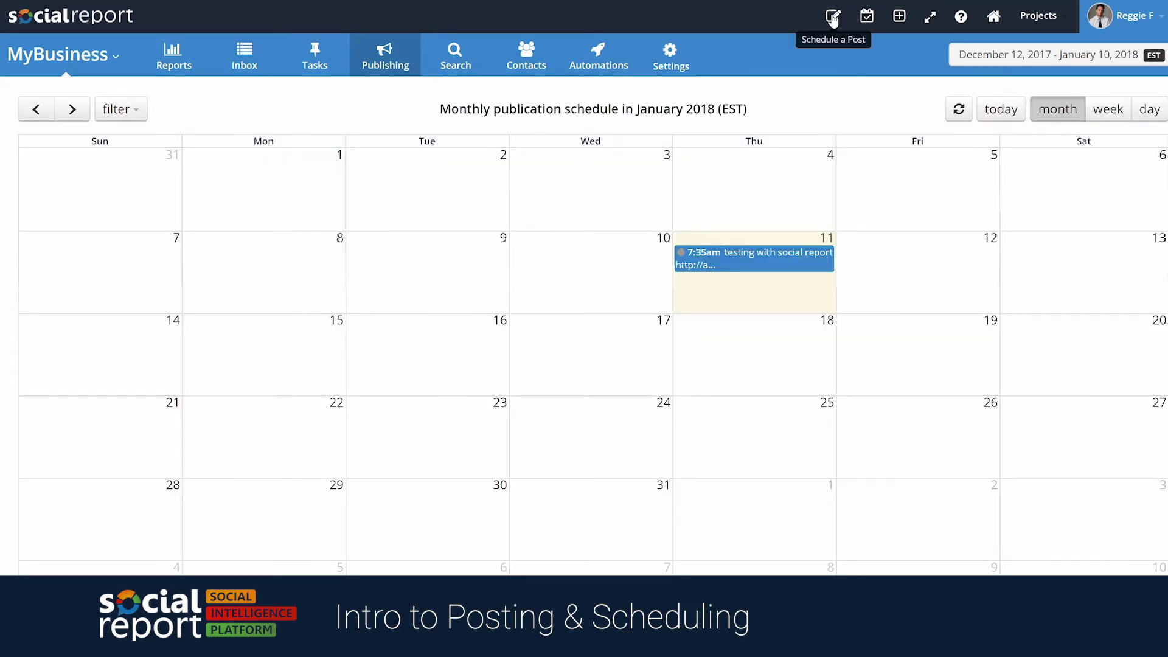
Step: Start a second post 'Some More testing -' with the pasted article link and tulip preview image
left_click(833, 17)
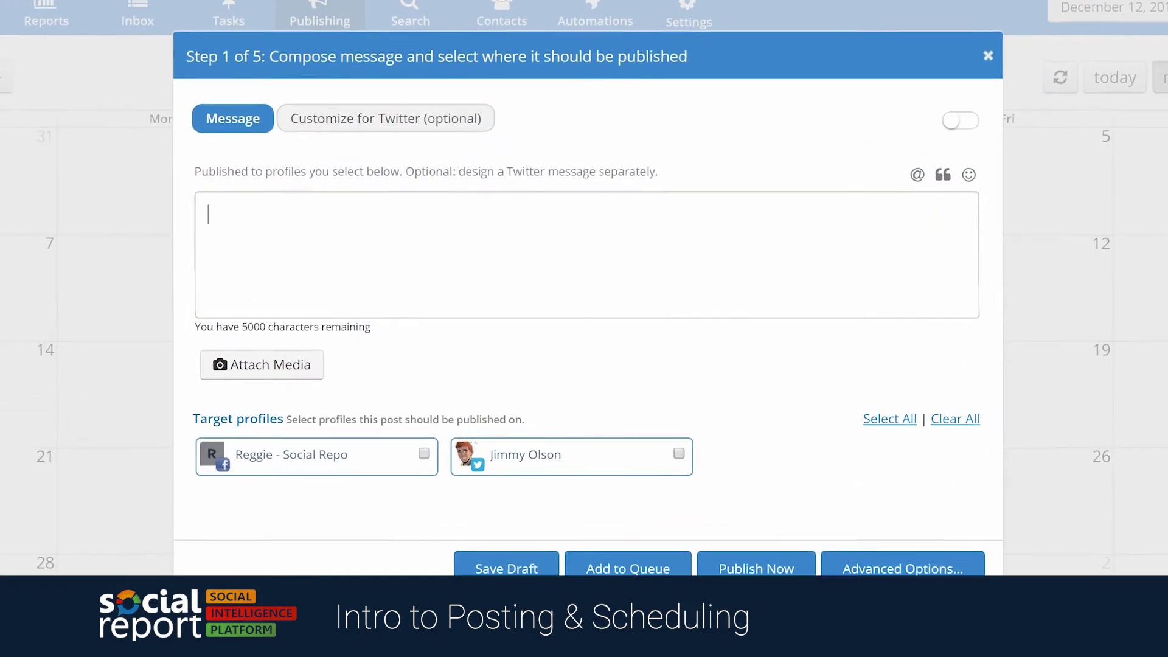
type("Some More testing -")
type("https://smallbiztrends.com/2017/11/facebook-community-boost-program.html")
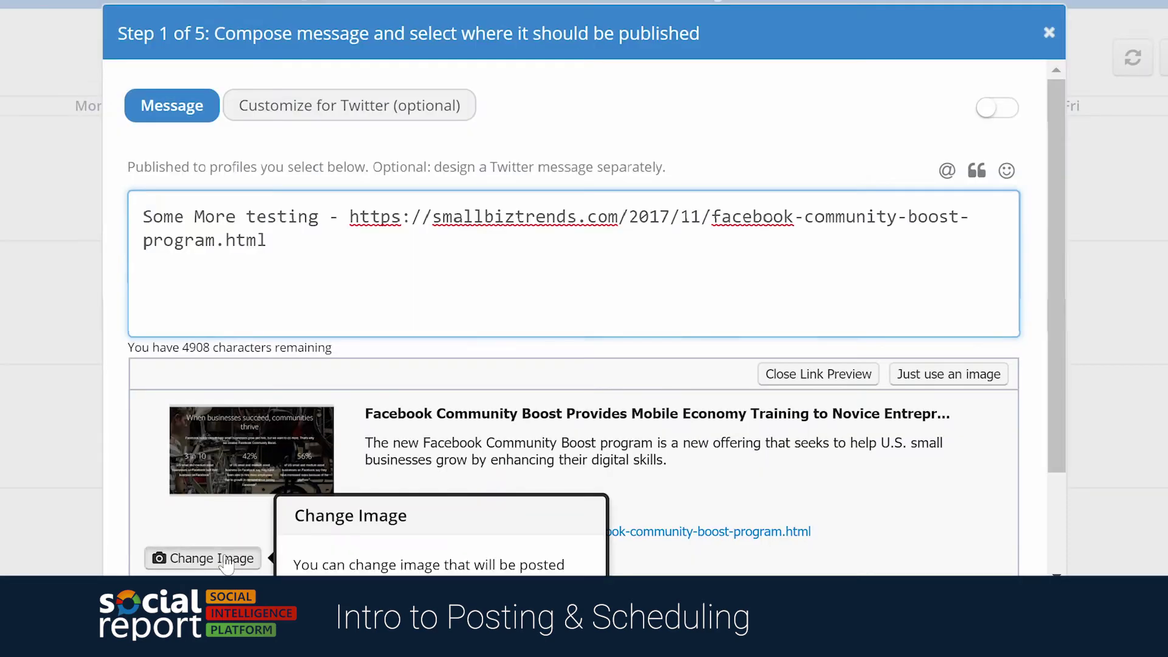
left_click(225, 560)
left_click(560, 256)
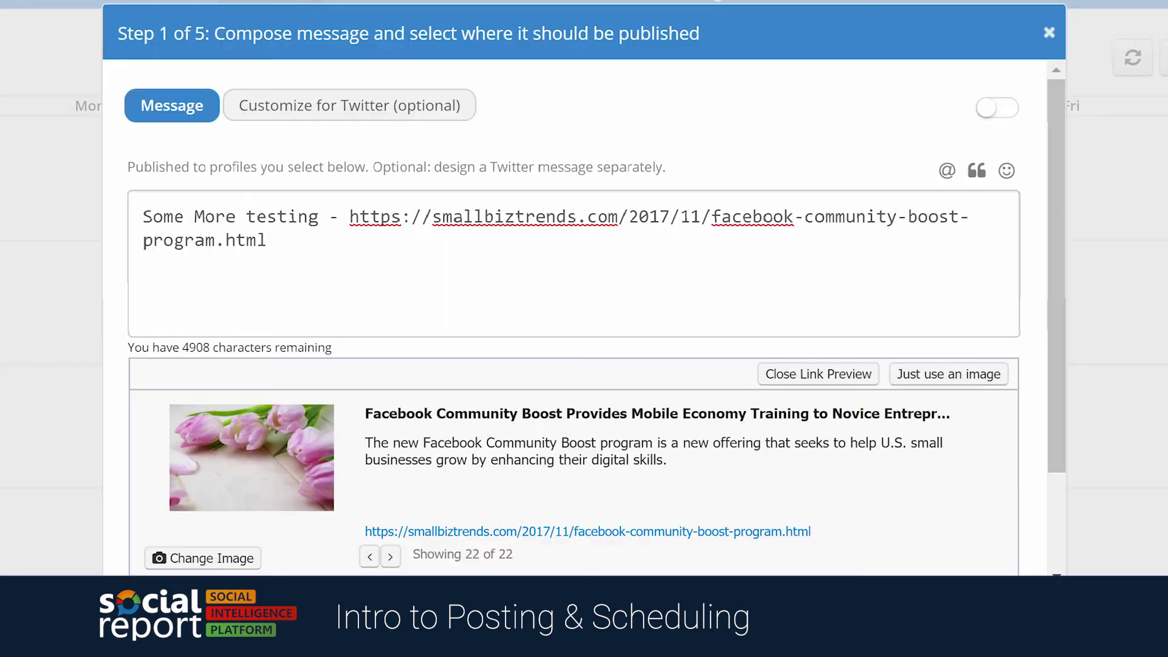
Step: Mention the Socialreport Facebook page and add a grimacing emoji to the message
left_click(946, 171)
type("Socialreport")
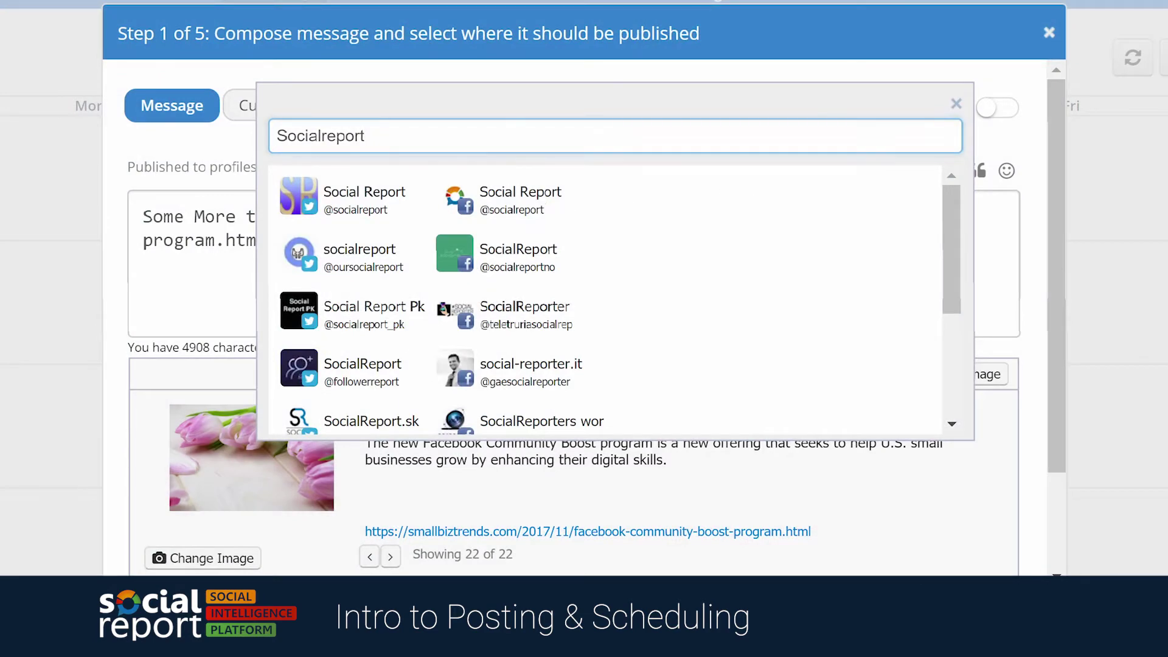
left_click(540, 201)
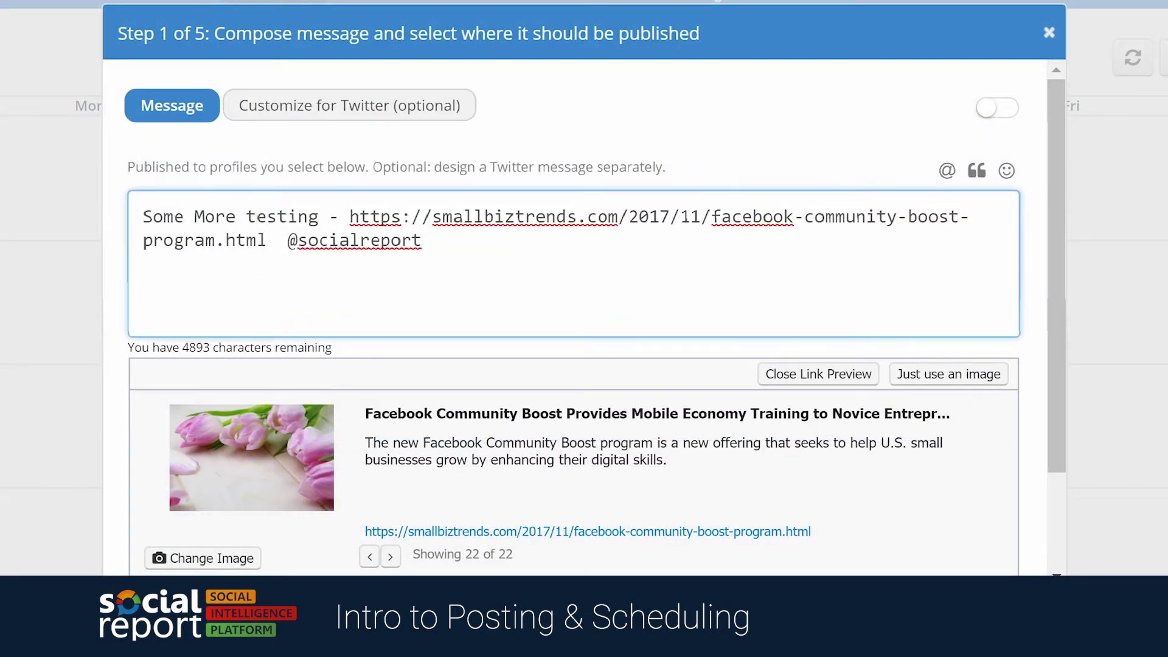
left_click(1006, 176)
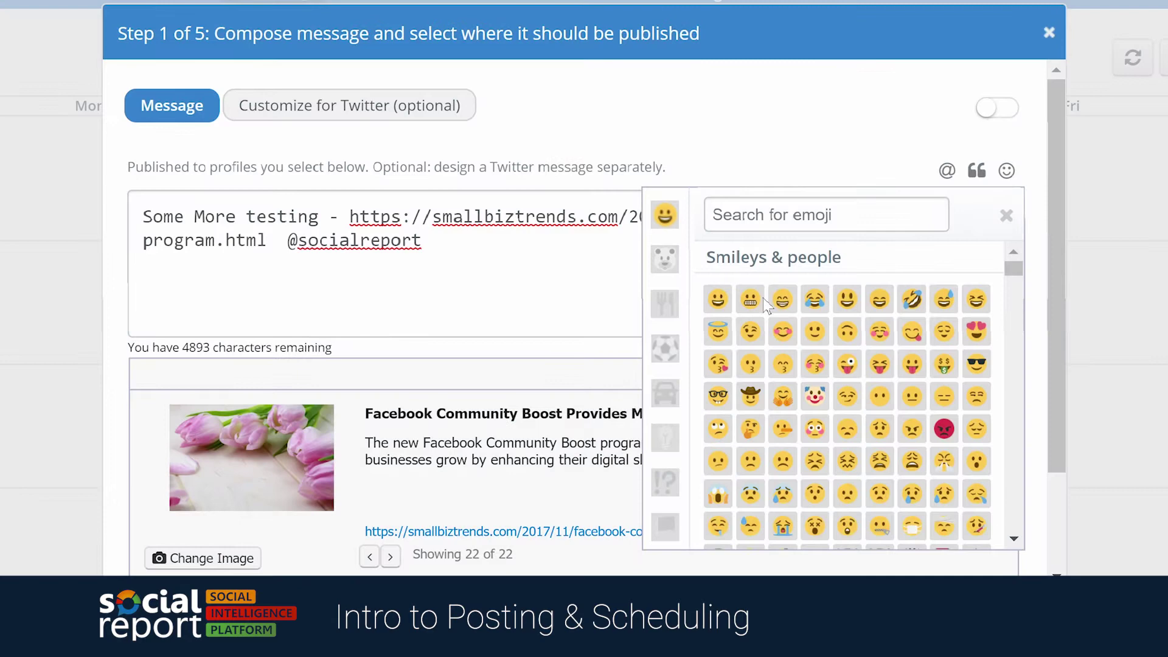
left_click(754, 299)
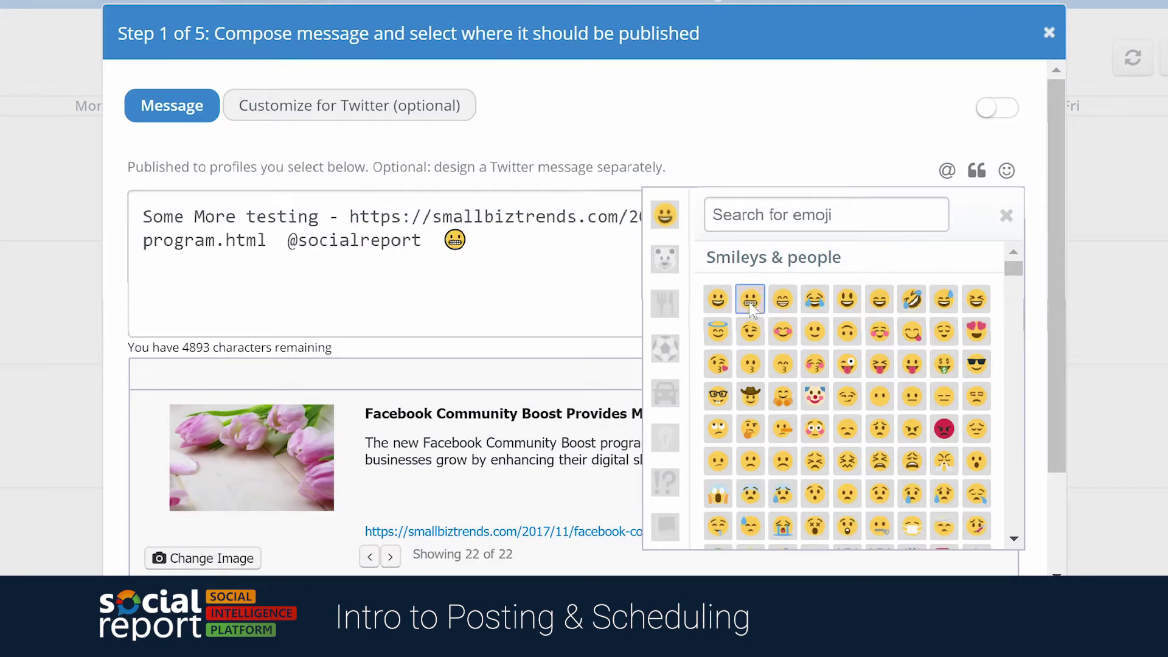
left_click(1006, 216)
Step: Target the Twitter profile as well and continue to the scheduling step
scroll(1031, 231, "down", 1)
scroll(1034, 232, "down", 2)
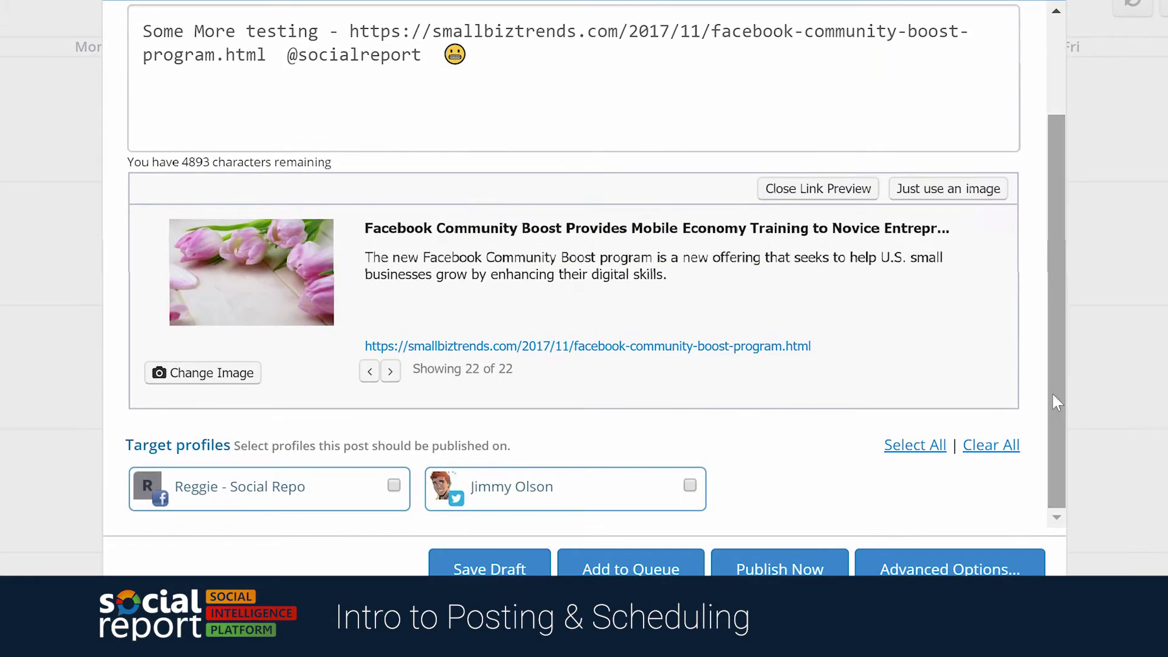
left_click(690, 486)
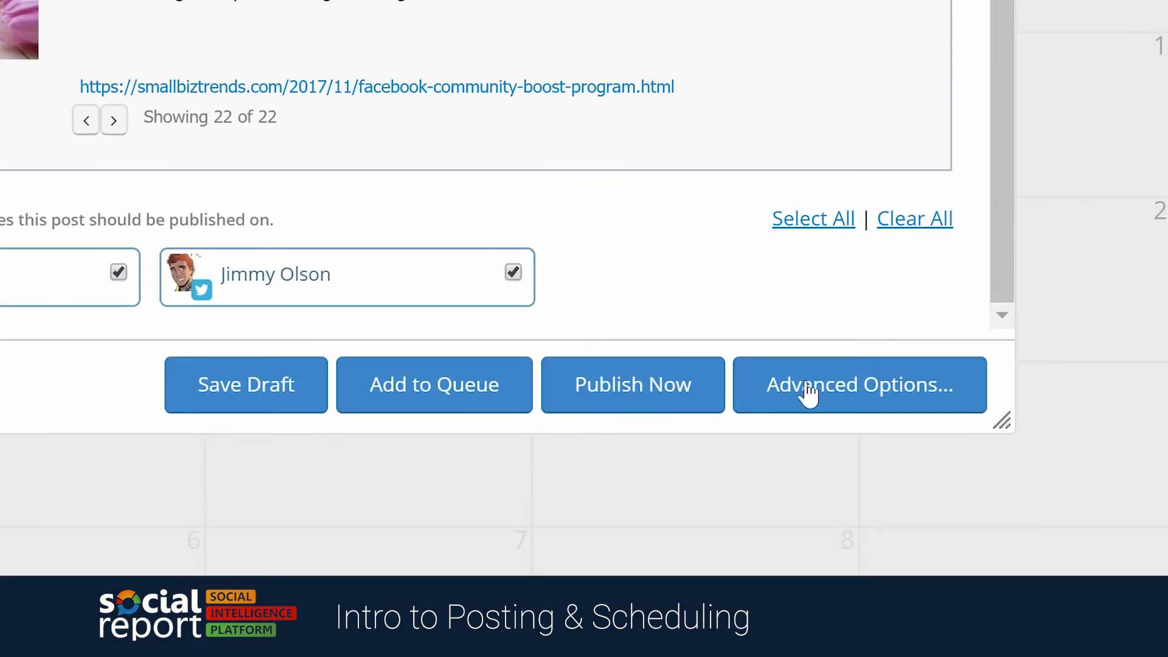
left_click(864, 384)
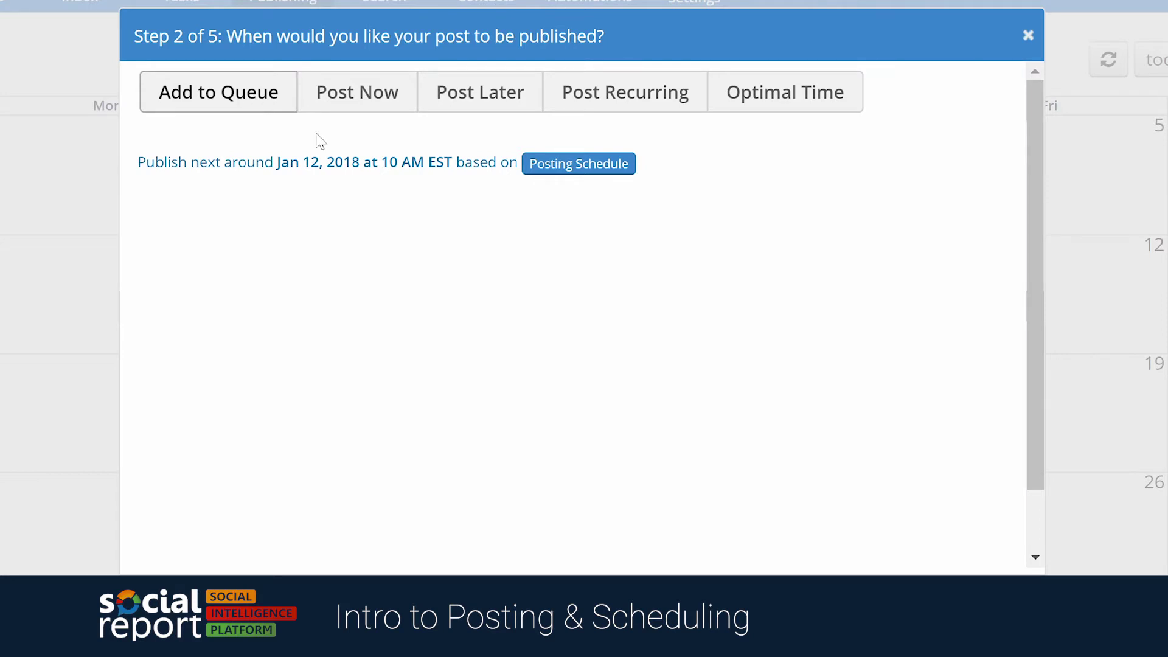
Step: Add an 11 am Thursday slot to the weekly posting schedule
left_click(577, 170)
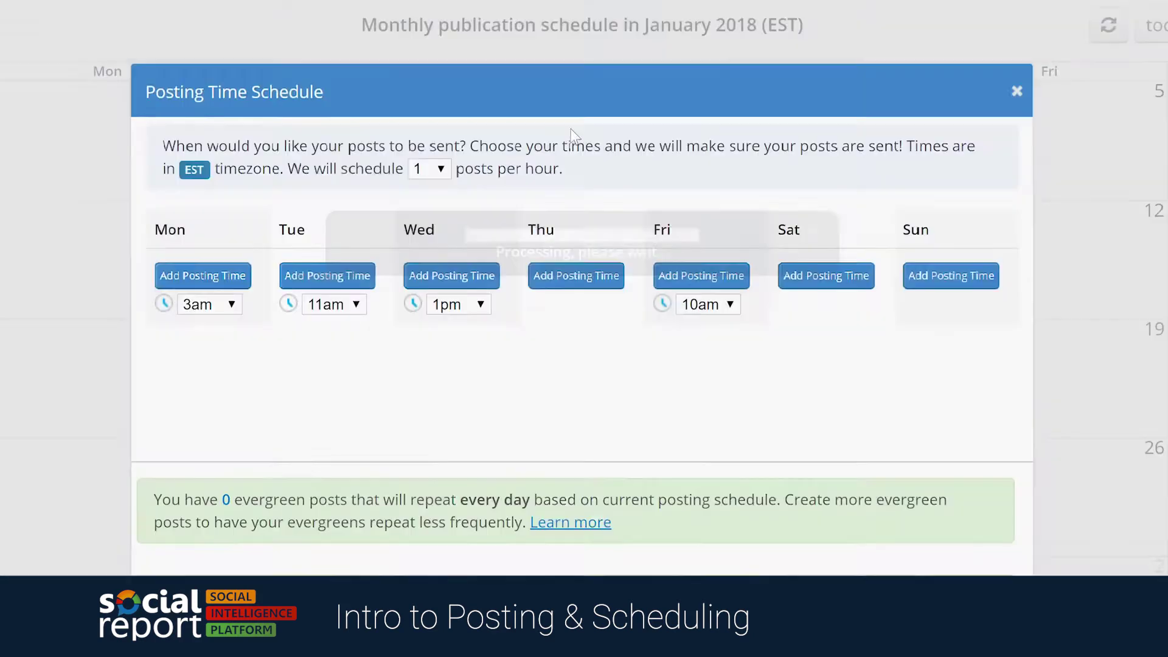
left_click(576, 224)
scroll(600, 320, "down", 3)
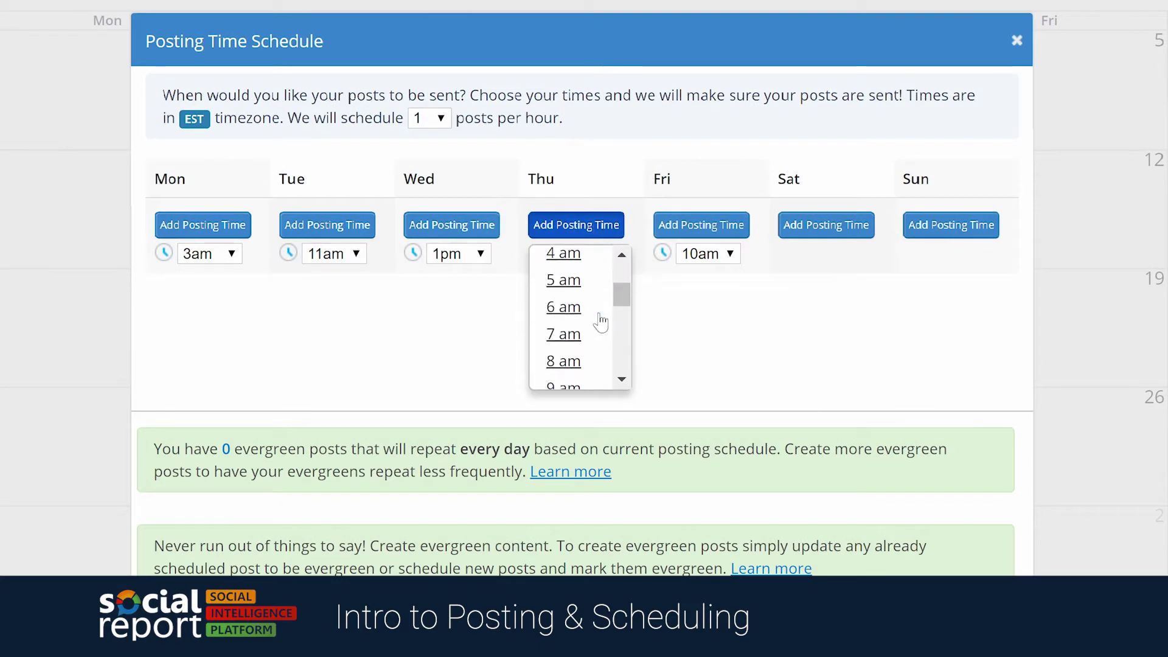
left_click(584, 328)
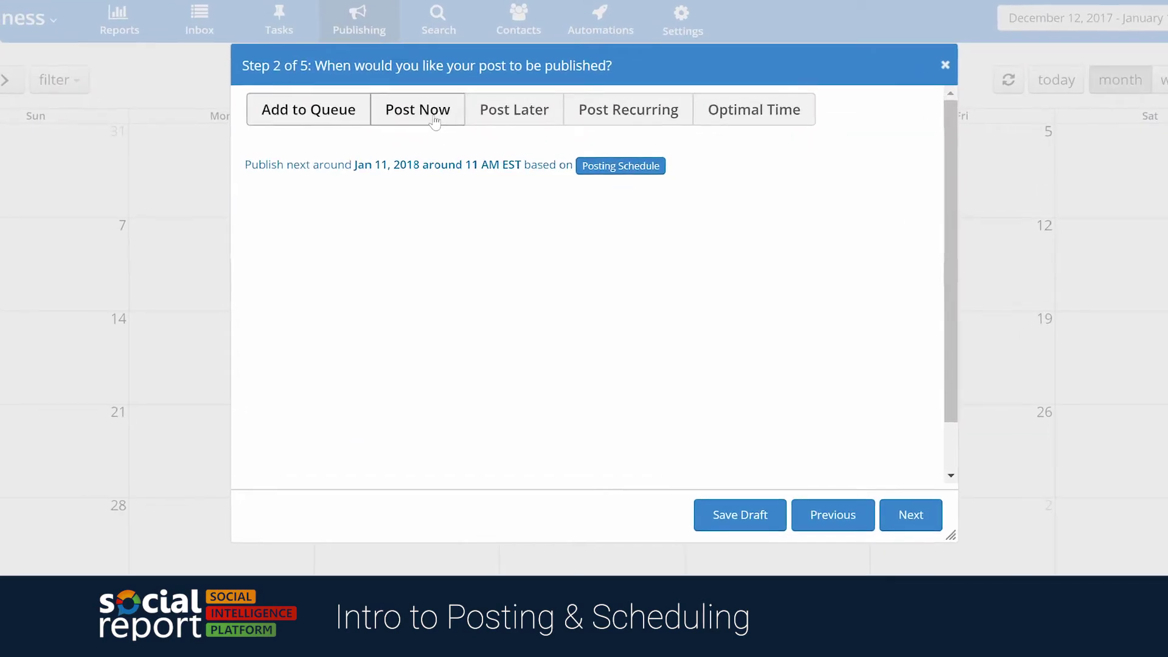
left_click(542, 121)
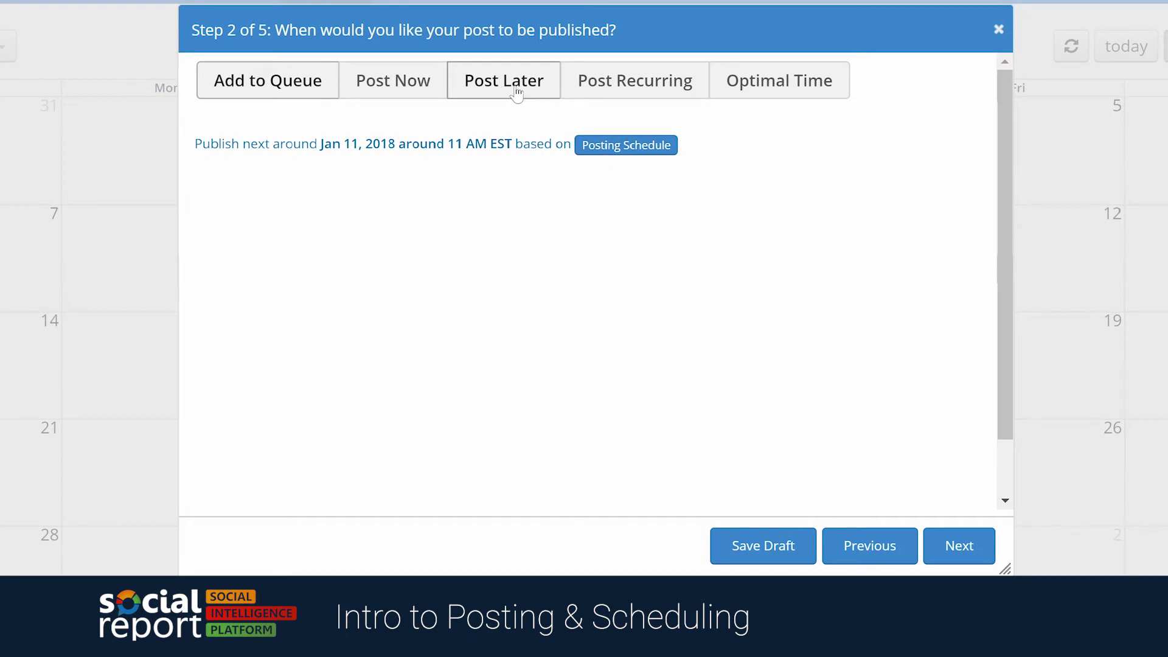
Step: Try a recurring schedule of every 7 days for 4 publications, then choose optimal time Jan 15 2018, 10:11 AM
left_click(605, 91)
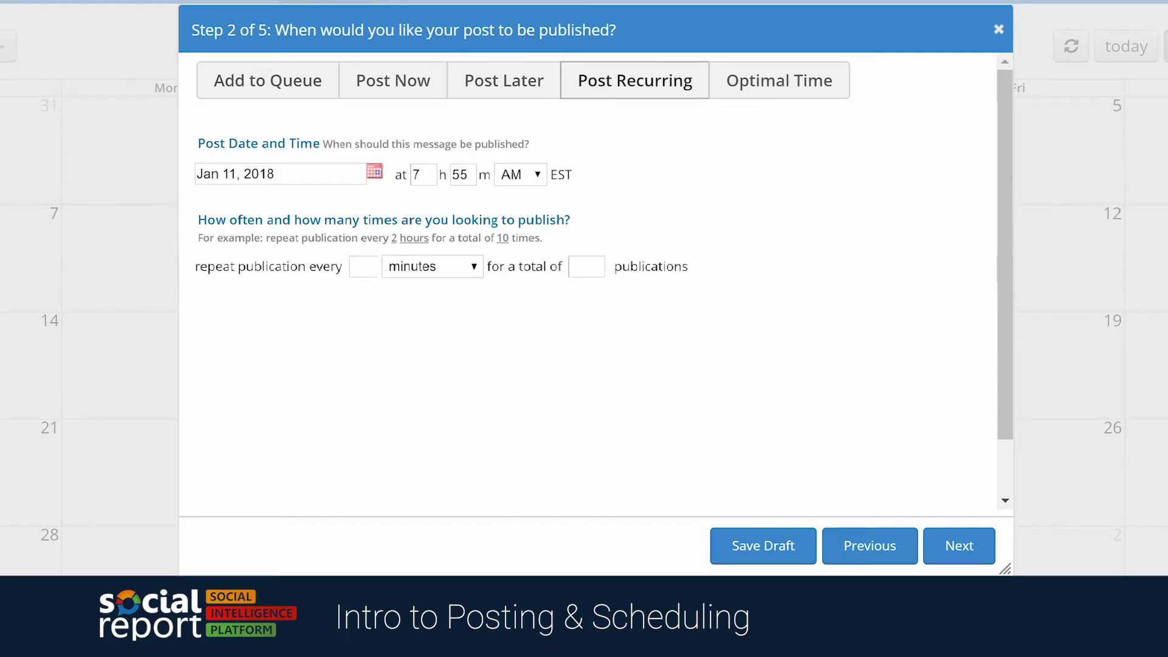
left_click(351, 267)
type("7")
left_click(413, 276)
left_click(423, 353)
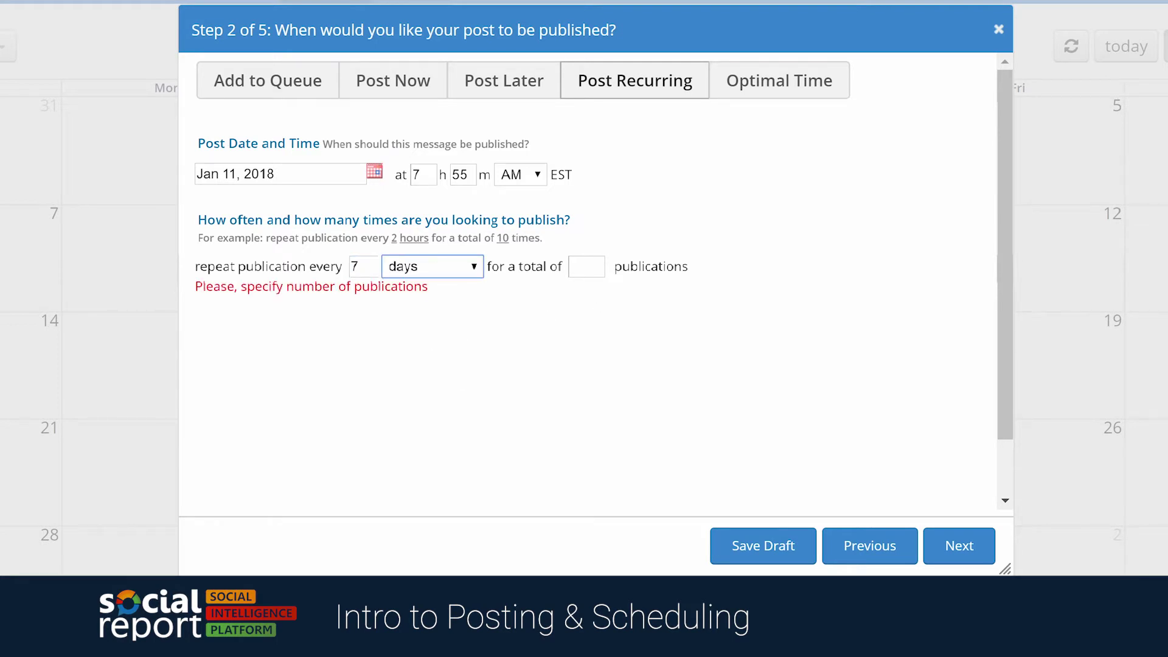
left_click(586, 267)
left_click(552, 315)
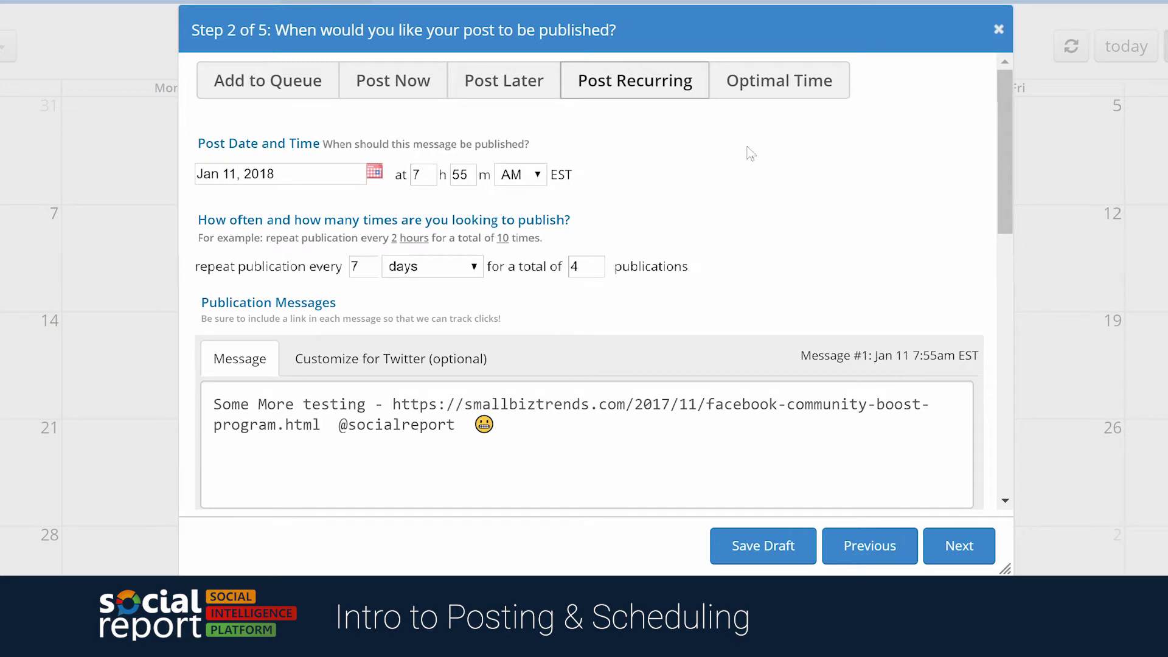
left_click(798, 90)
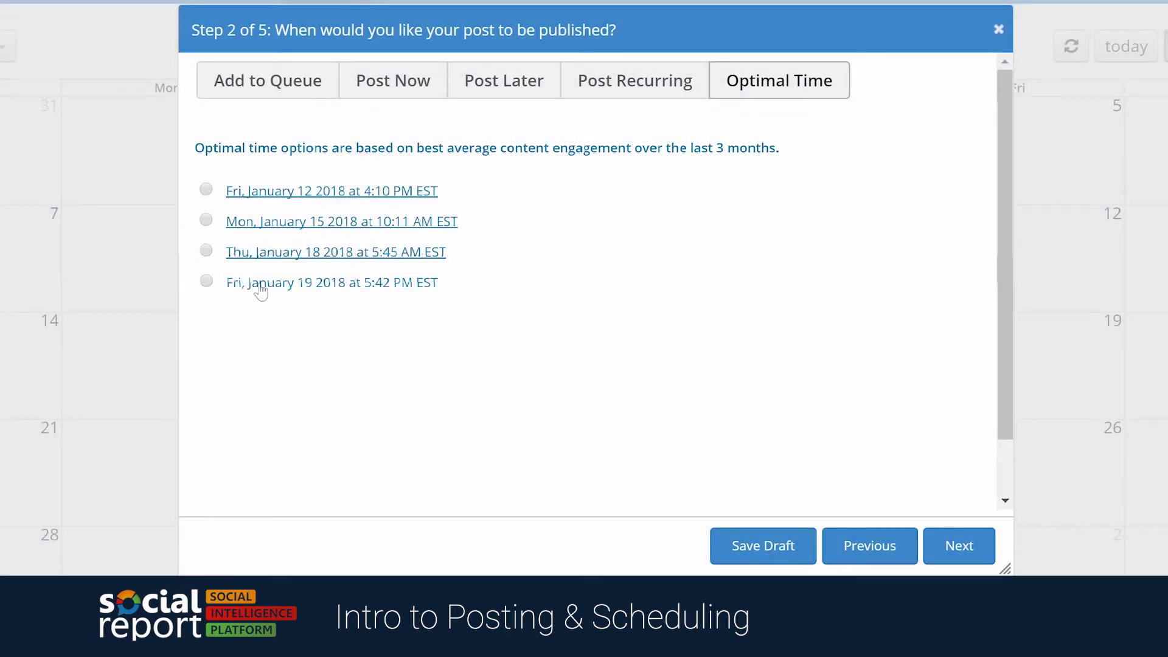
left_click(207, 221)
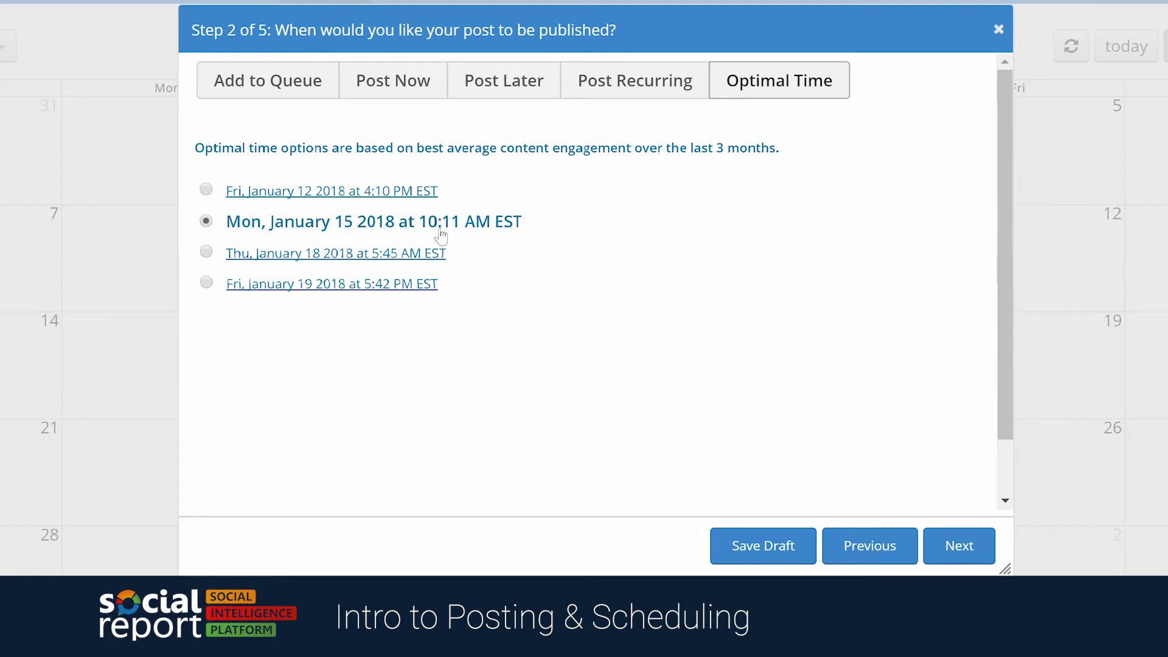
Step: Mark the post as evergreen and frame its link with 'Click to Learn More About Us'
left_click(967, 549)
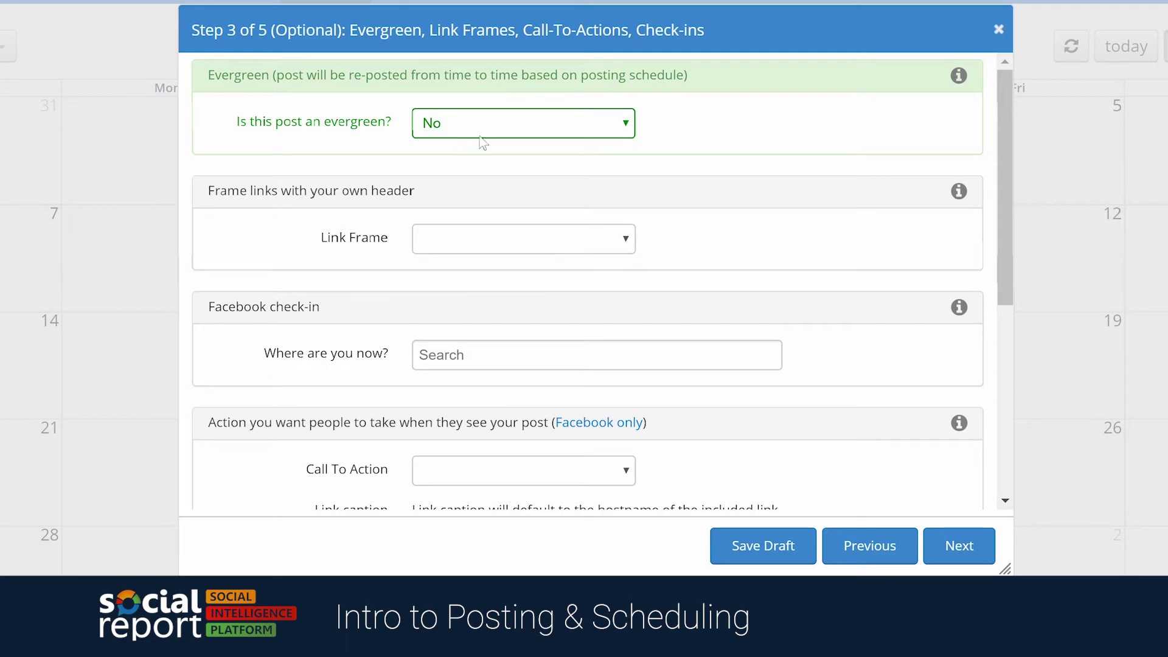
left_click(539, 131)
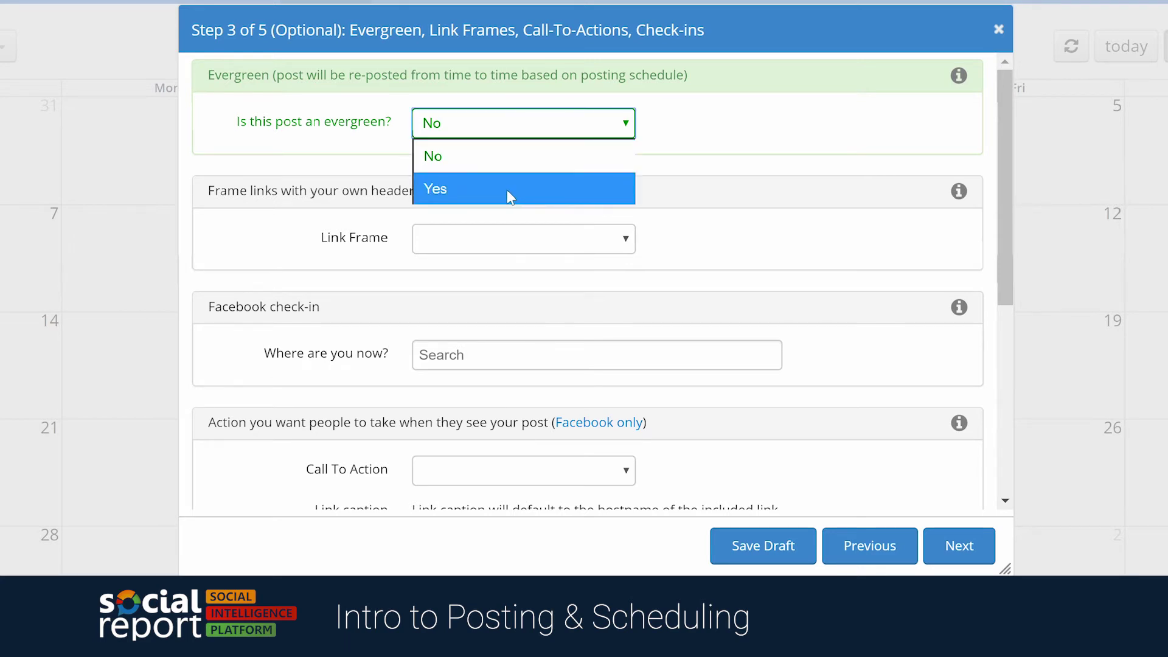
left_click(506, 190)
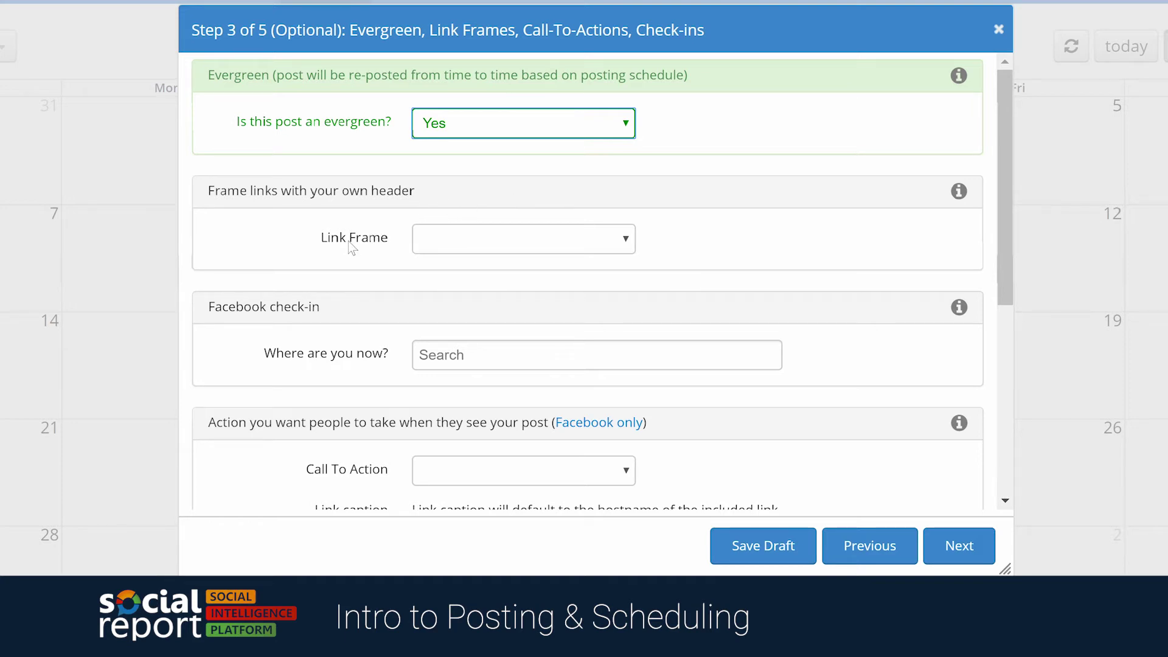
left_click(475, 246)
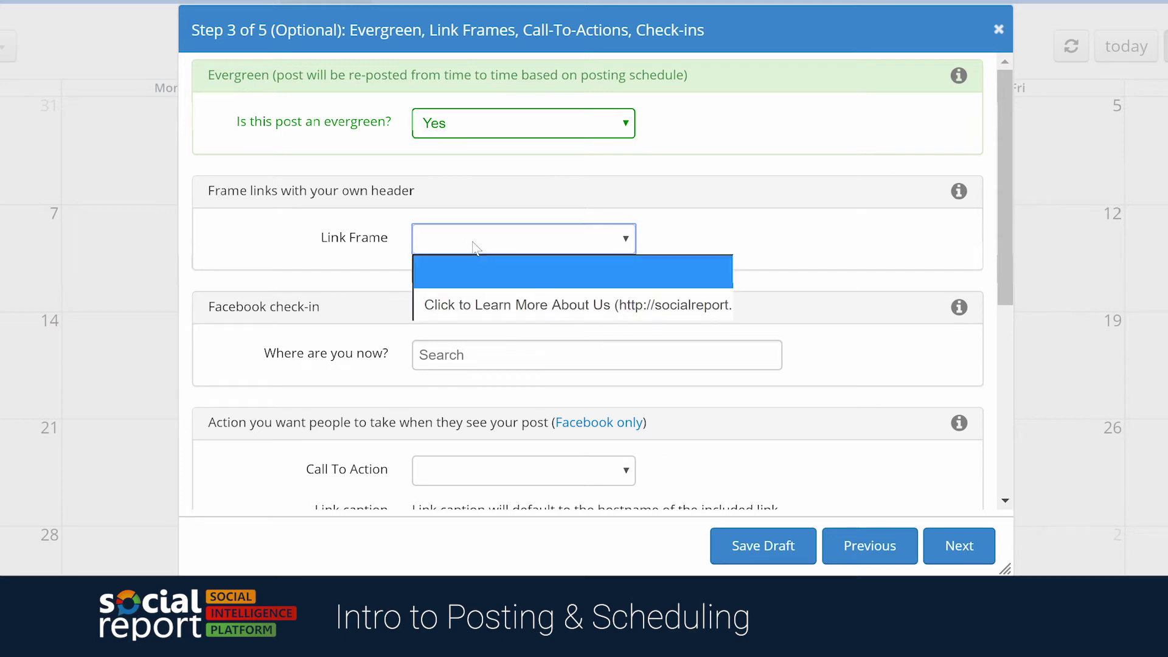
left_click(509, 307)
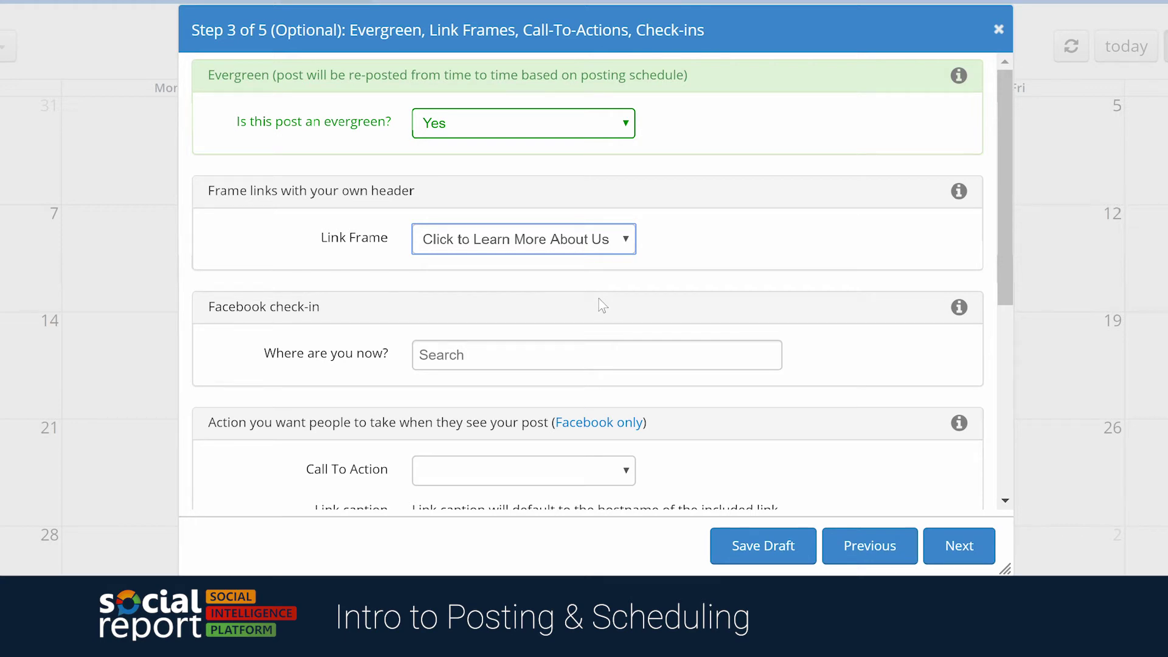
Step: Set the call to action to LEARN MORE and continue to Link Shortening
left_click_drag(1005, 255, 1003, 398)
left_click(530, 262)
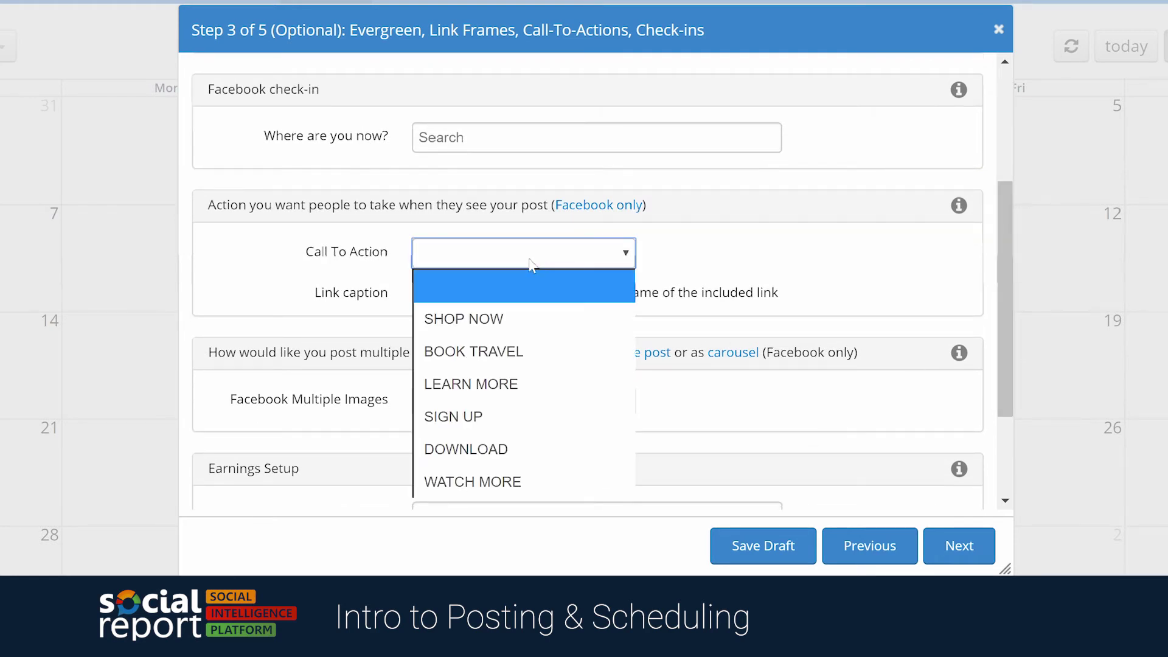
left_click(523, 371)
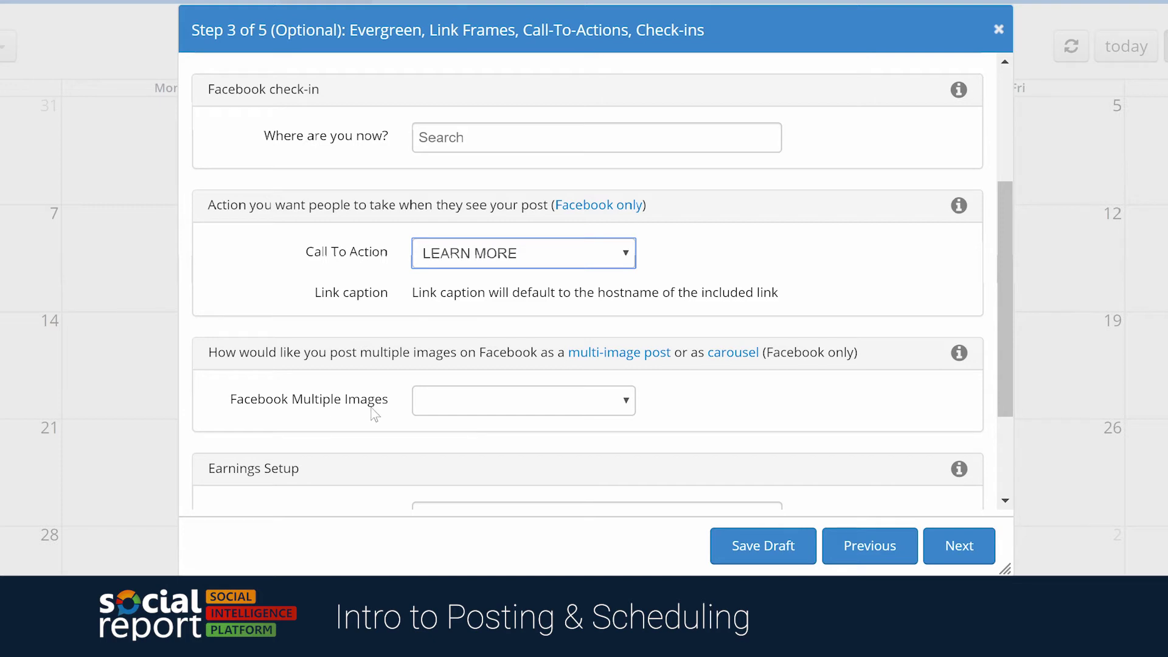
left_click_drag(1009, 342, 1008, 349)
left_click(973, 546)
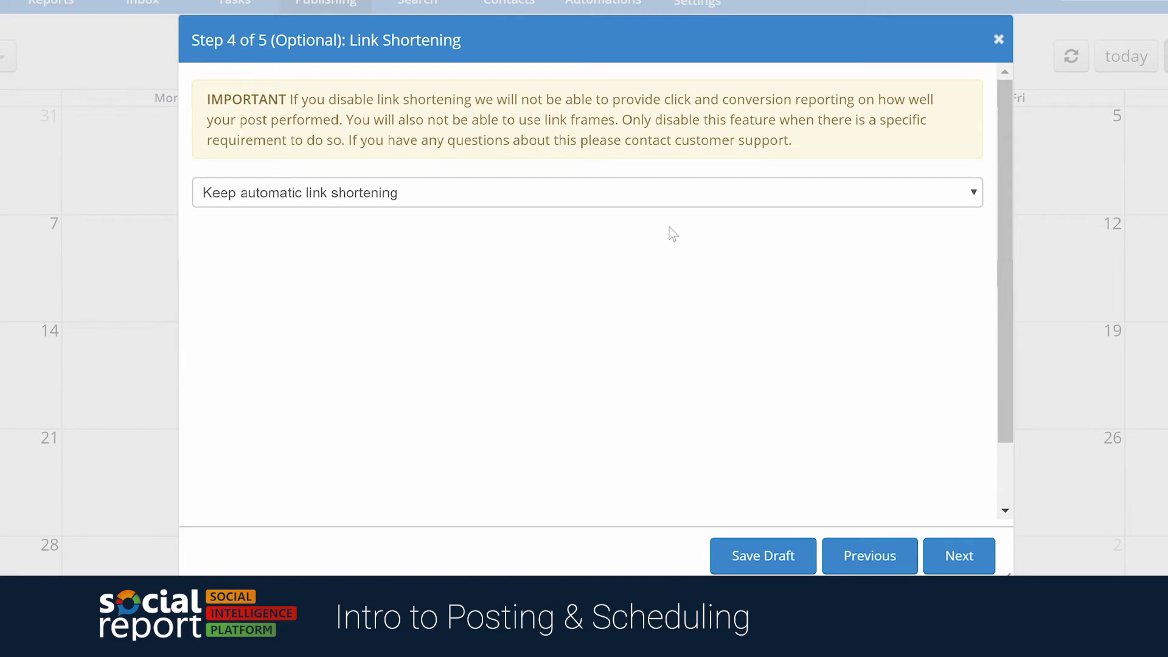
Step: Skip past audience targeting and schedule the post for Monday January 15 at 10:11am
left_click(962, 548)
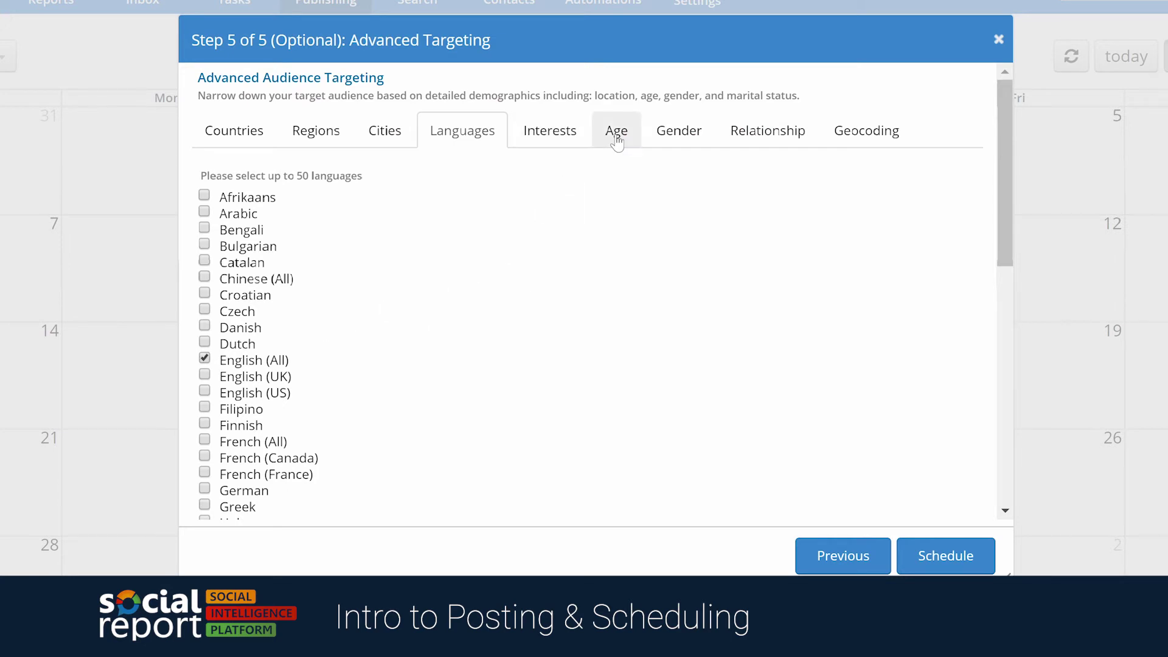
left_click(969, 555)
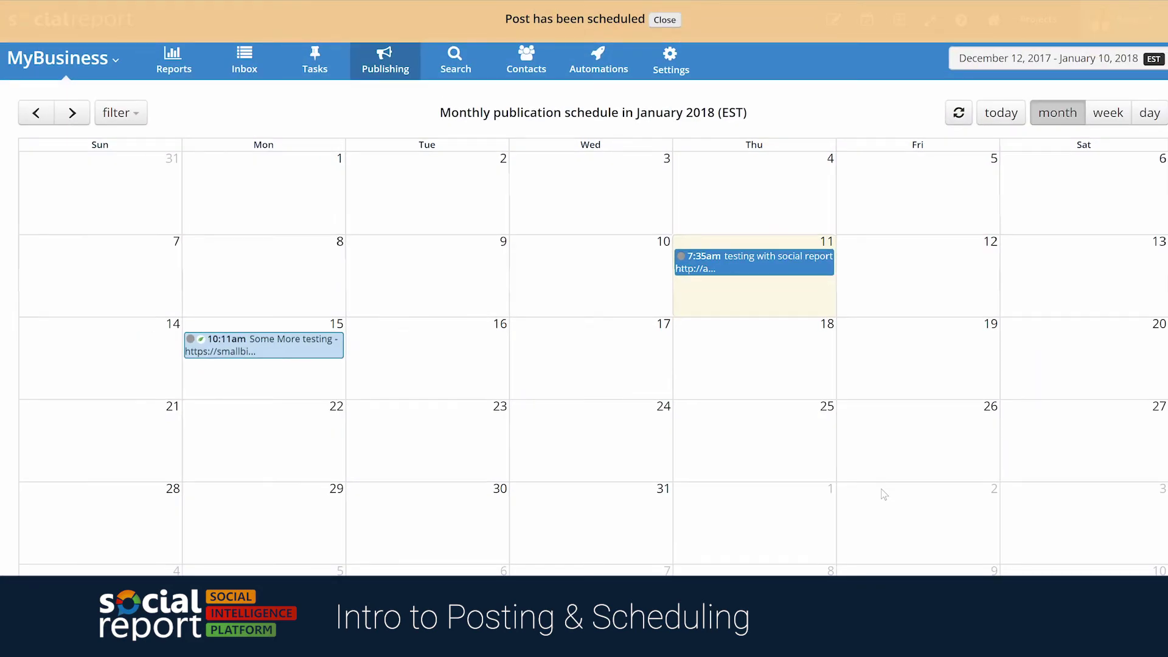
Step: Open the 7:59am Jan 11 post as published on Facebook and view its linked article
left_click(664, 20)
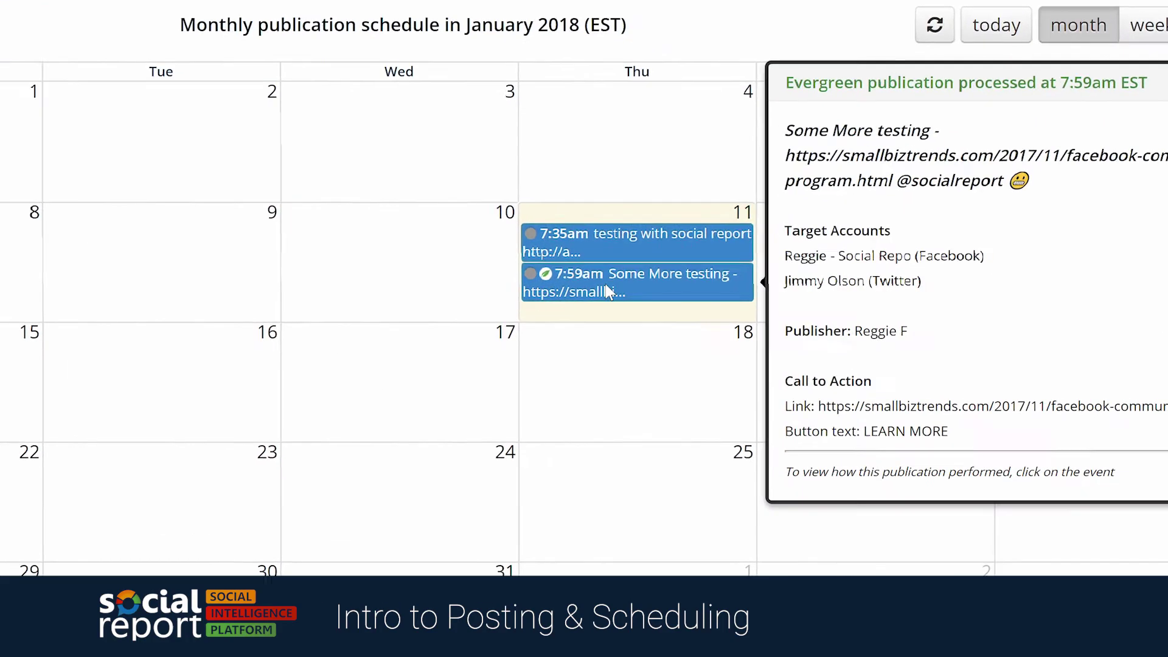
left_click(745, 291)
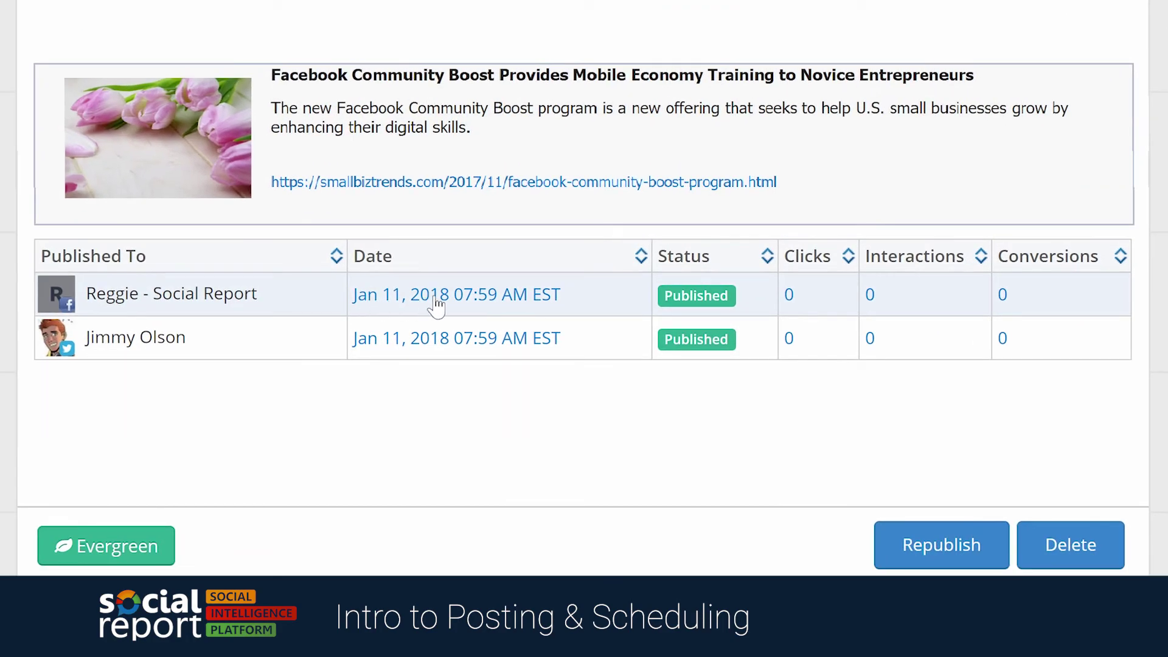
left_click(435, 298)
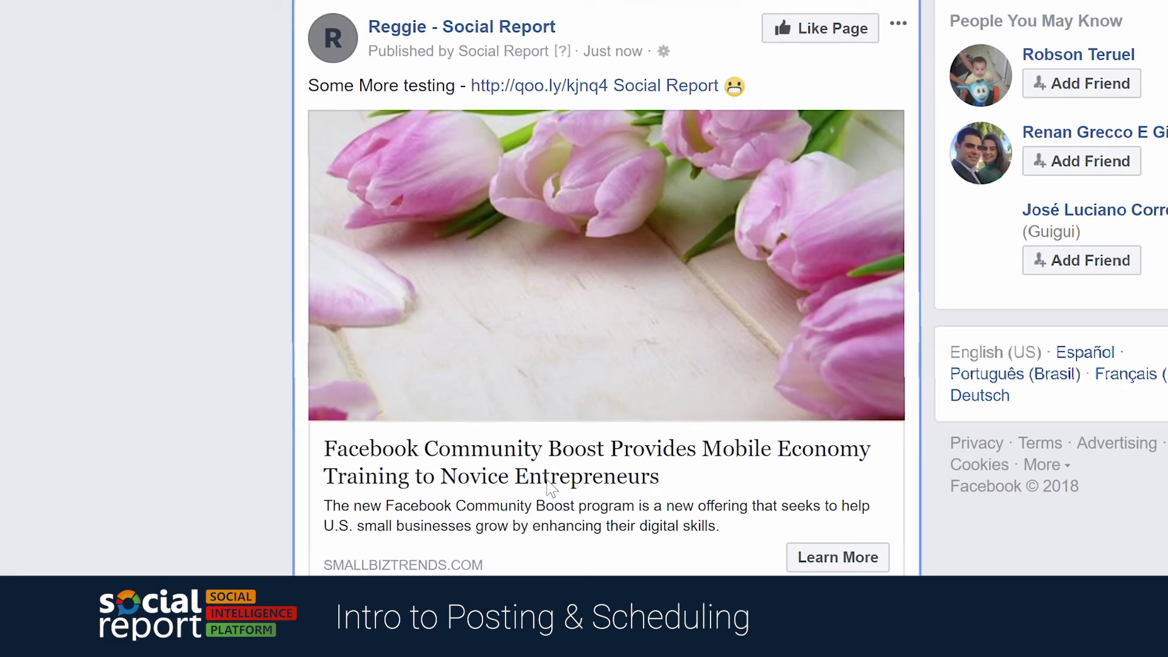
left_click(550, 477)
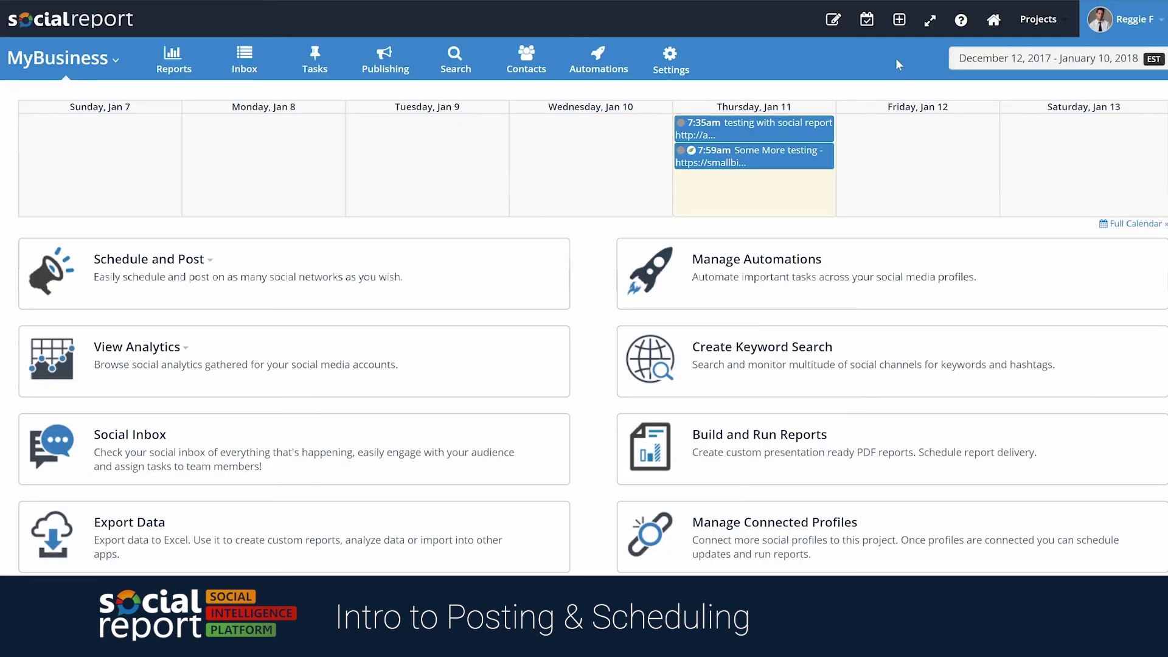
left_click(404, 67)
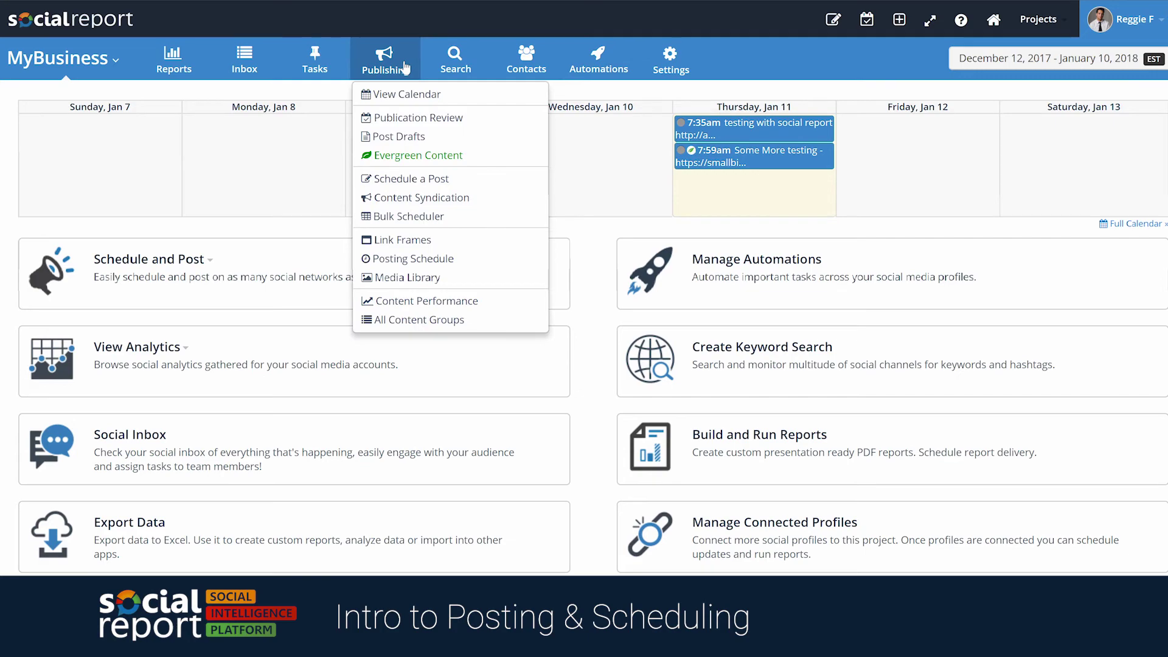
left_click(411, 220)
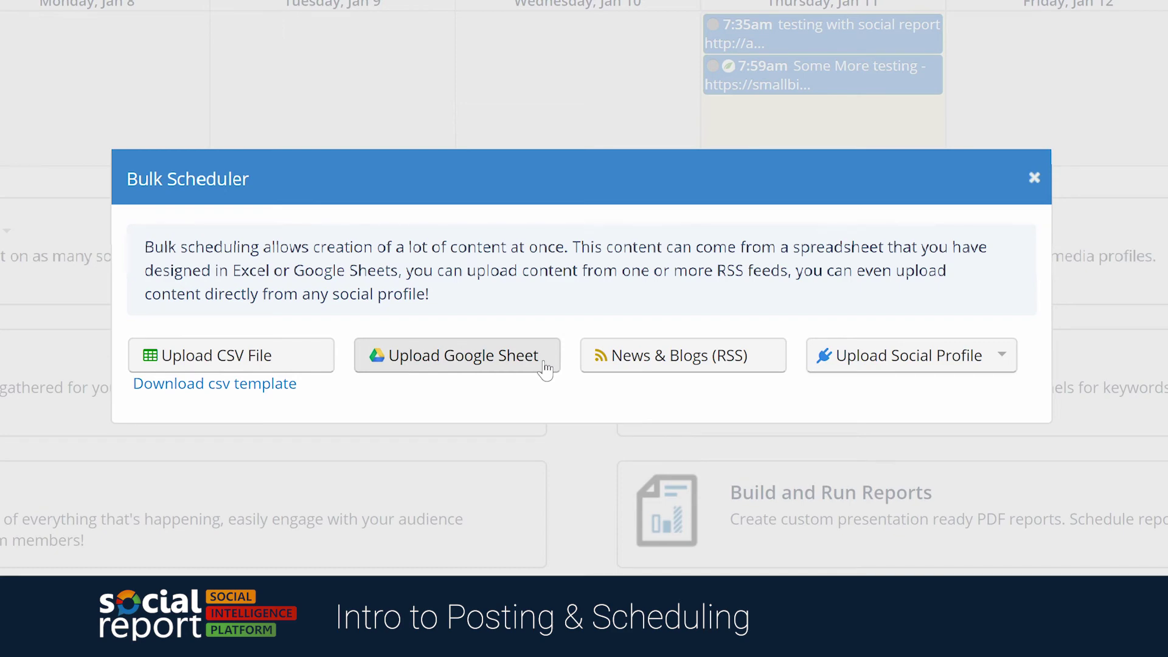
left_click(712, 365)
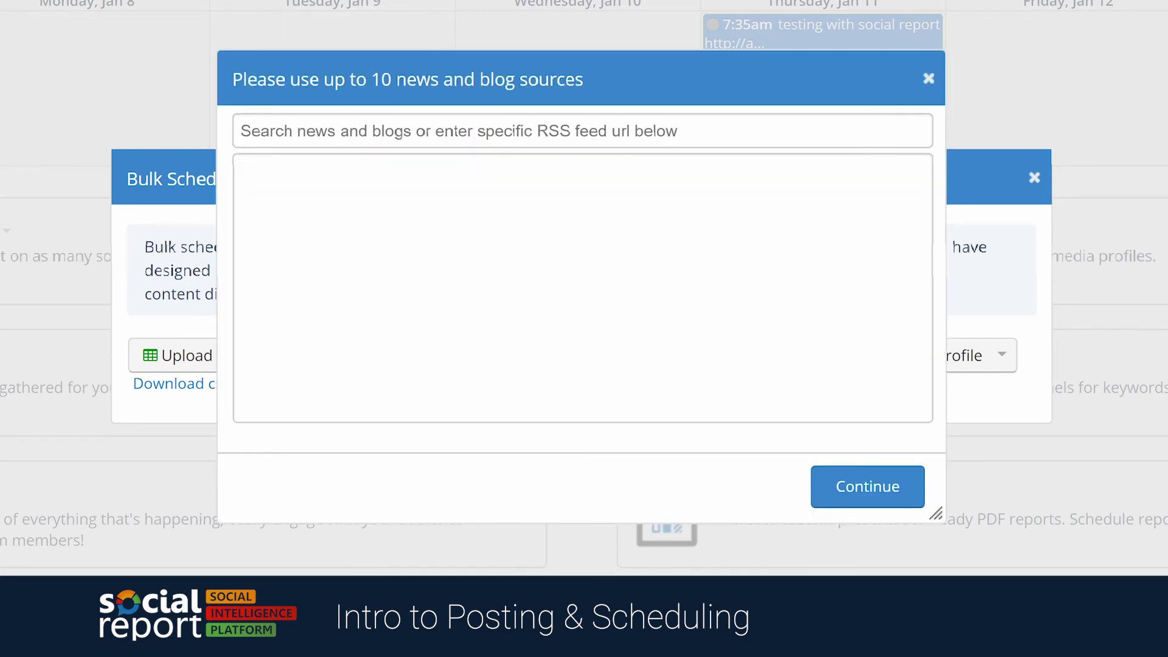
type("fitness")
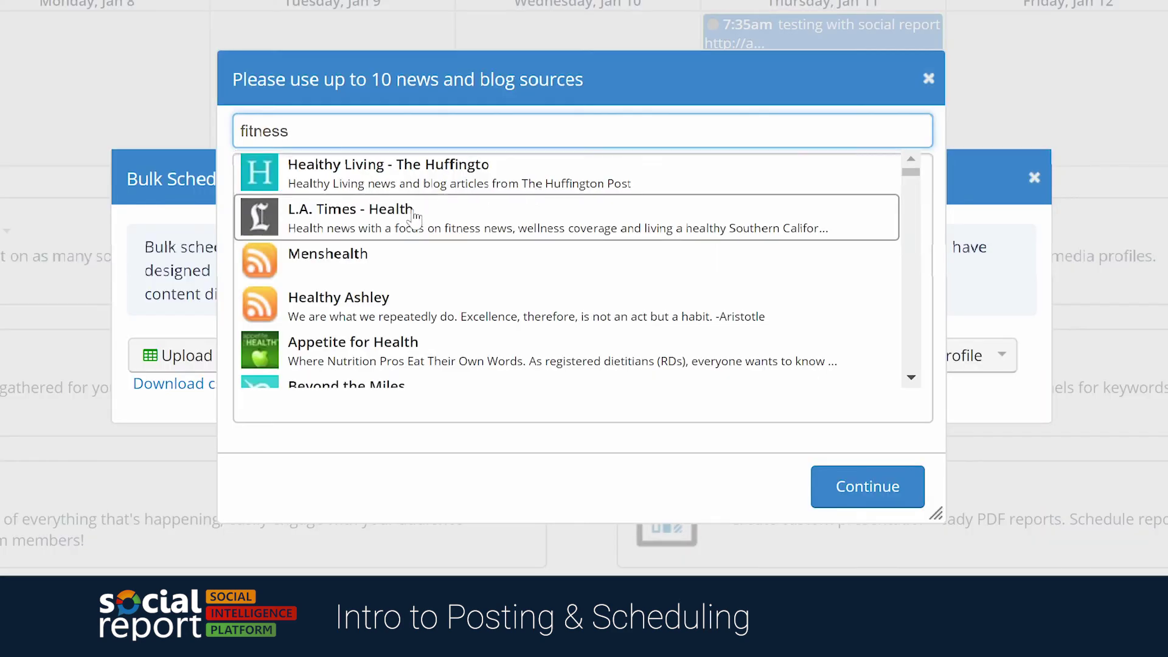
left_click(409, 219)
left_click(852, 487)
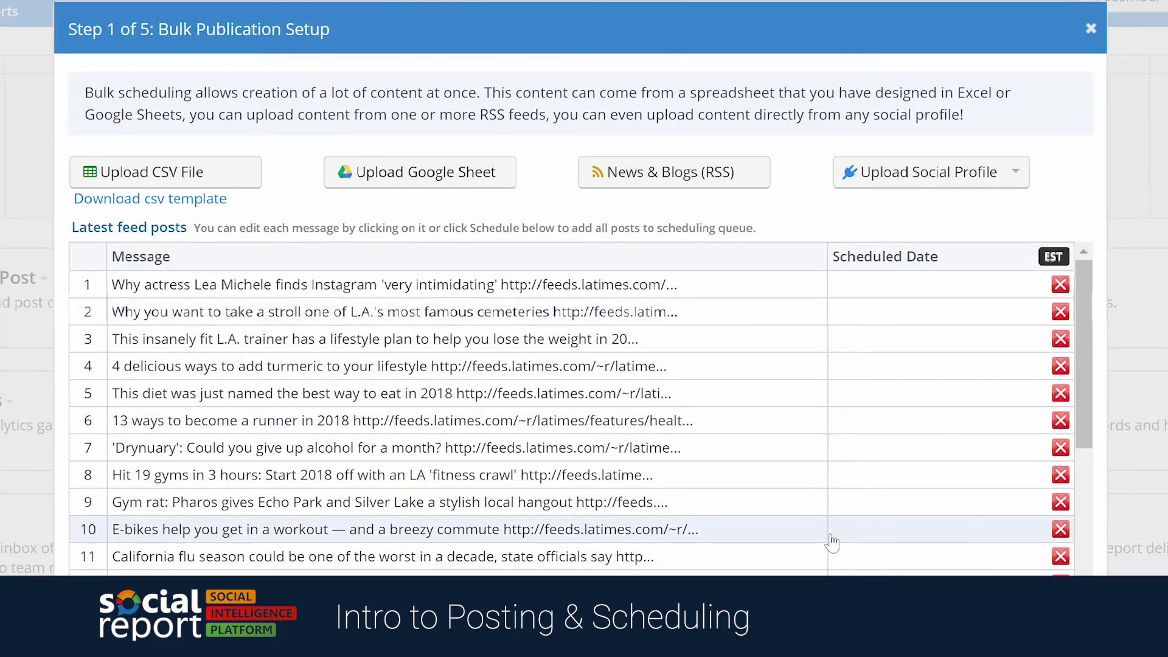
left_click(991, 182)
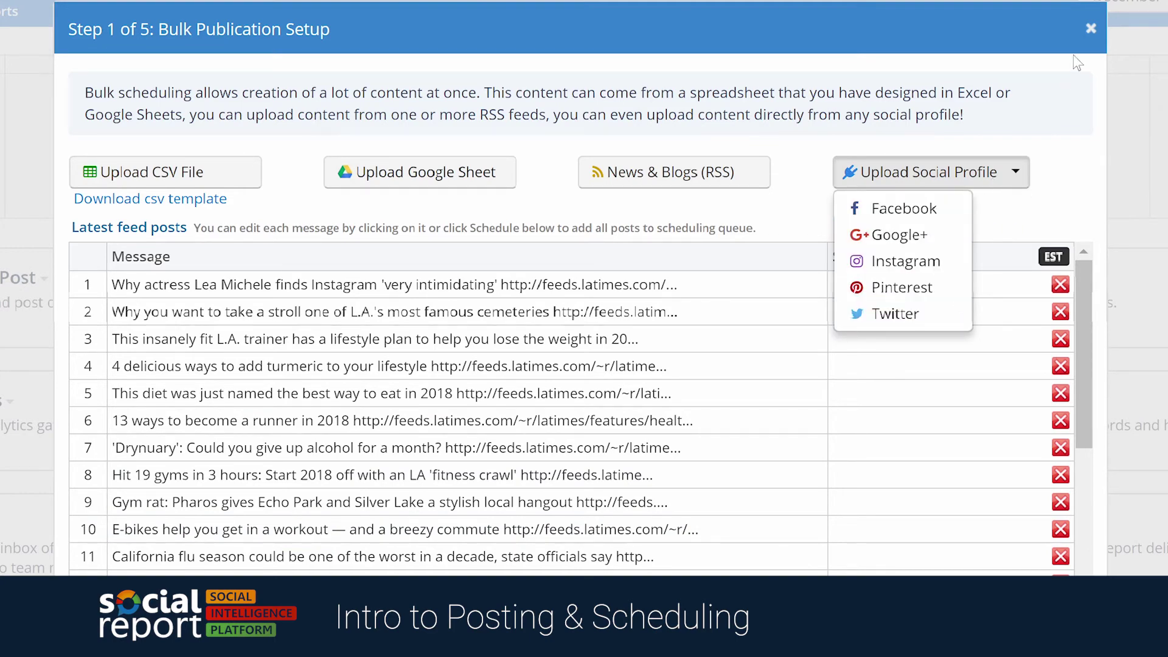
left_click(1090, 28)
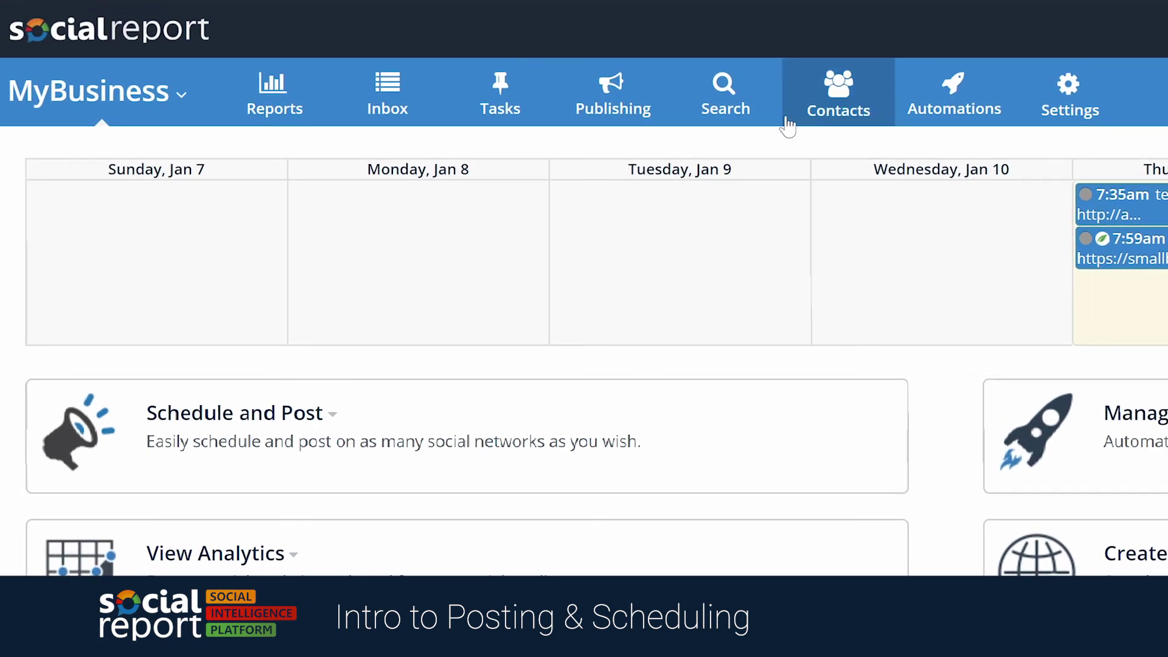
Step: Syndicate the Healthy Living feed, found by searching 'fitness' in News & Blogs, to the Facebook and Twitter profiles
left_click(466, 69)
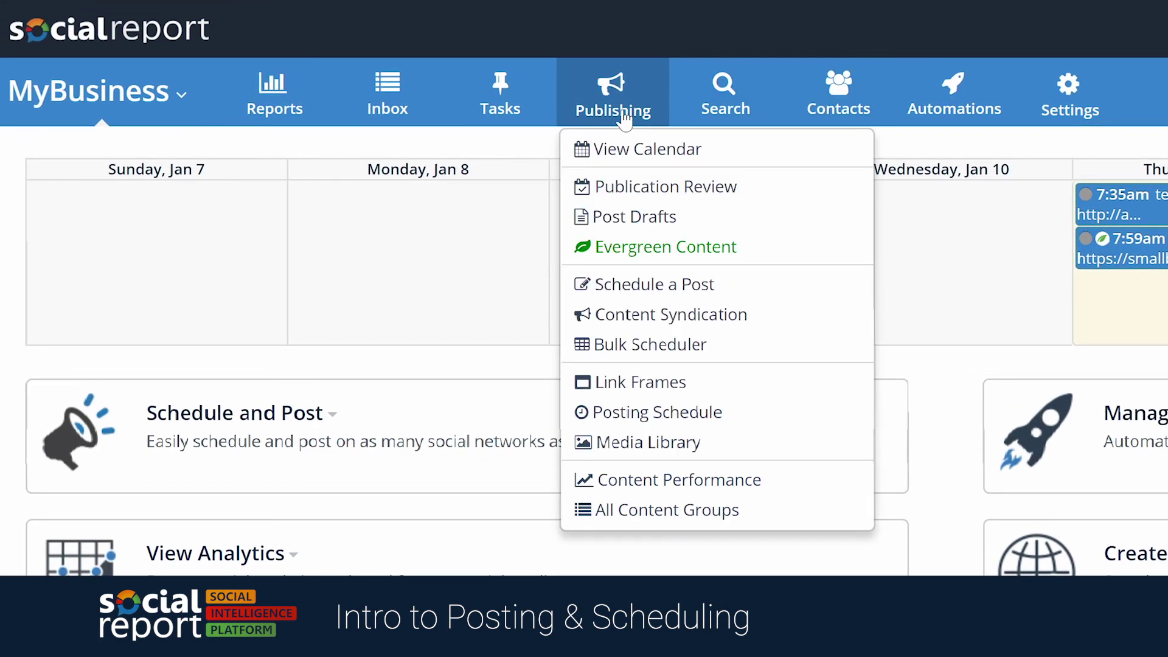
left_click(670, 317)
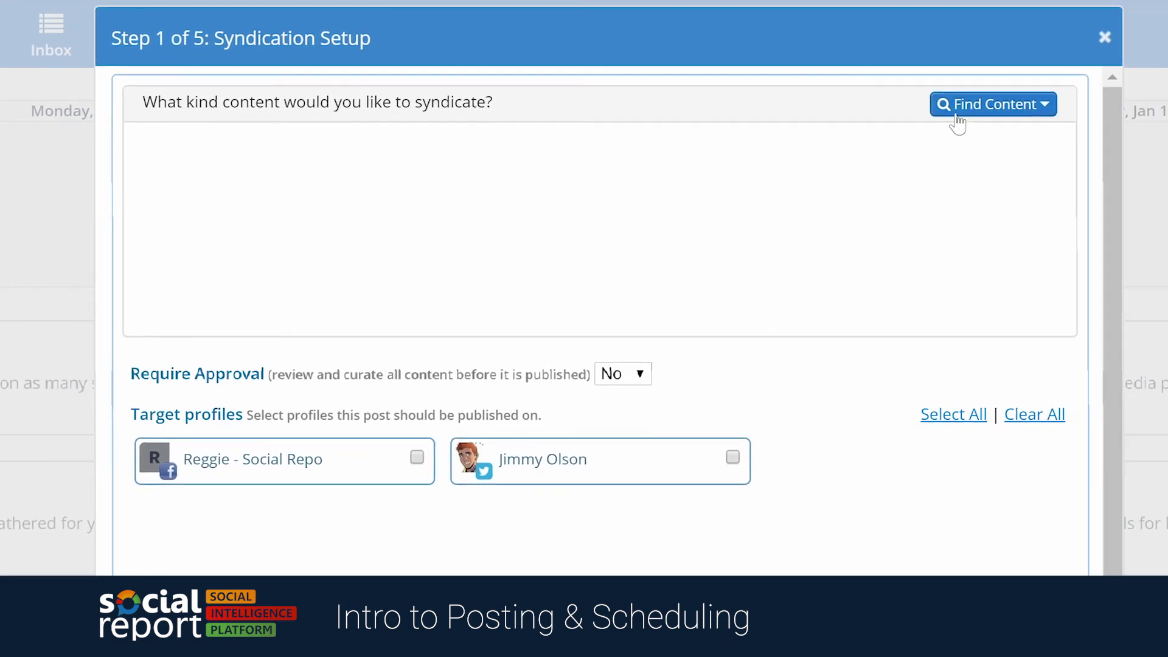
left_click(956, 114)
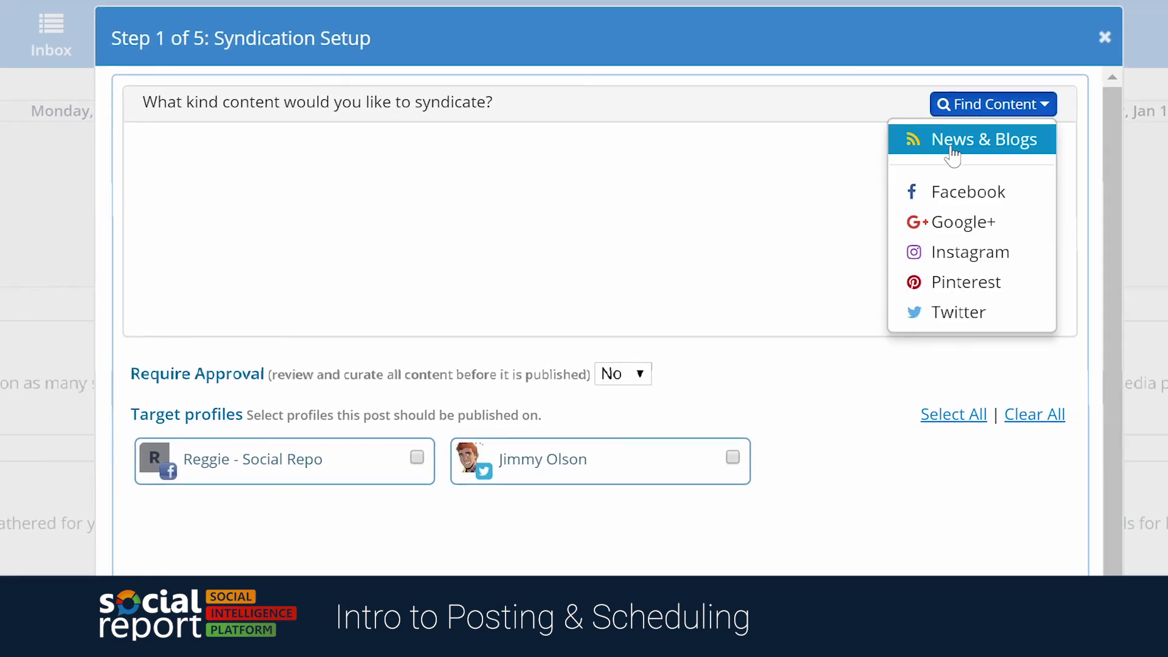
left_click(954, 141)
type("fitness")
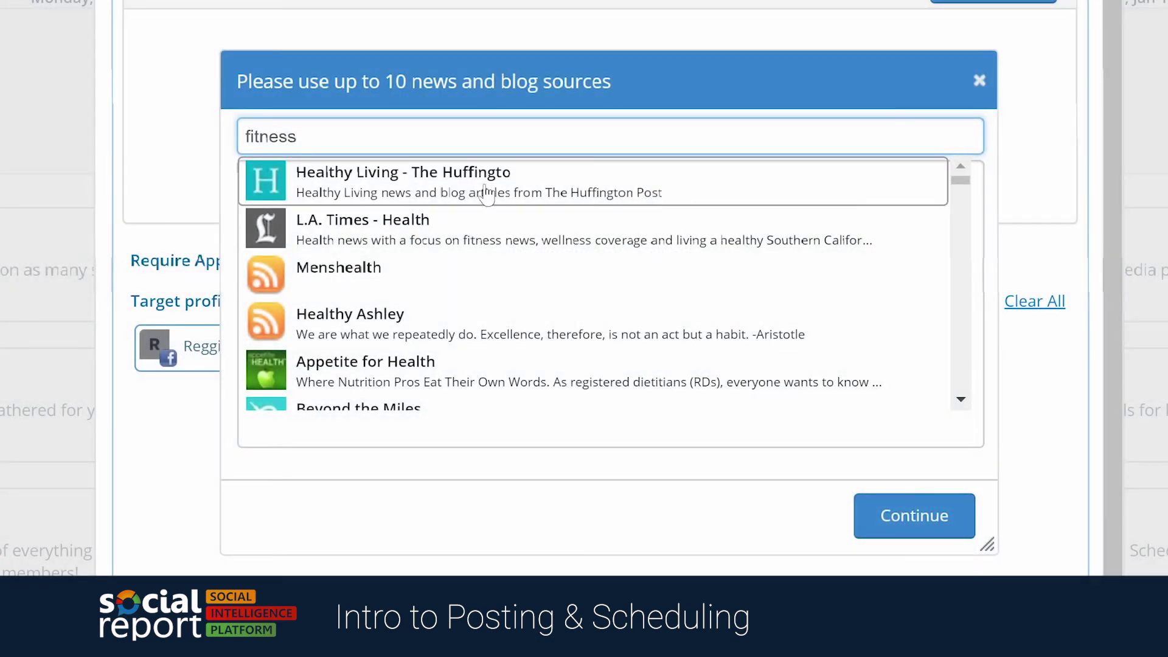
left_click(487, 194)
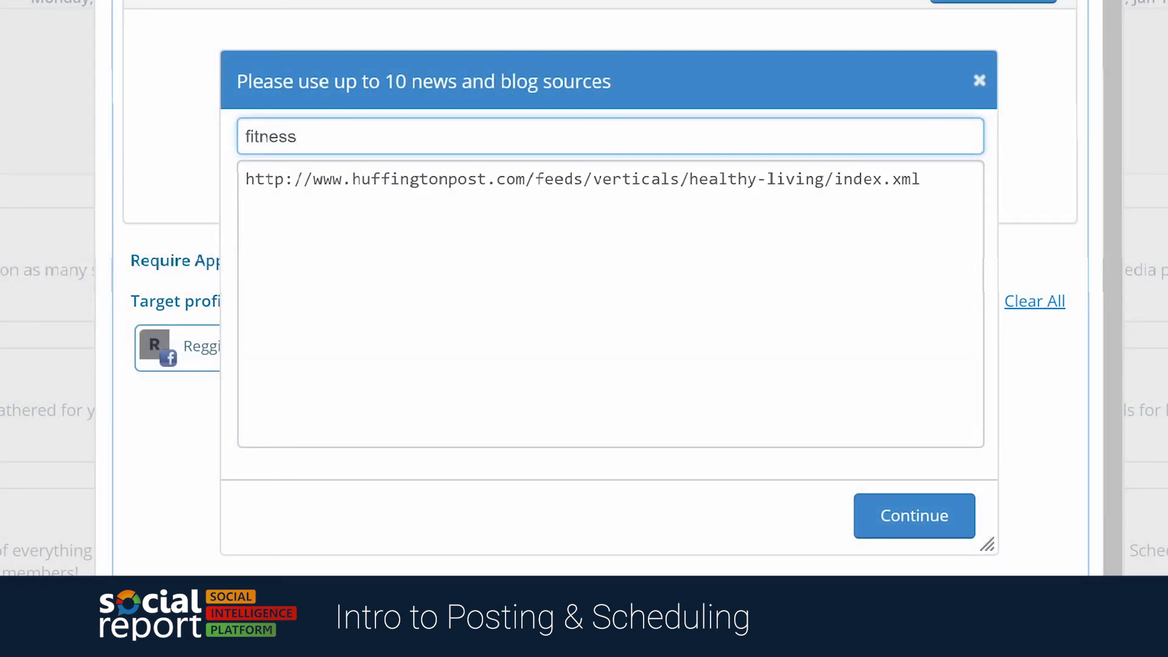
left_click(916, 527)
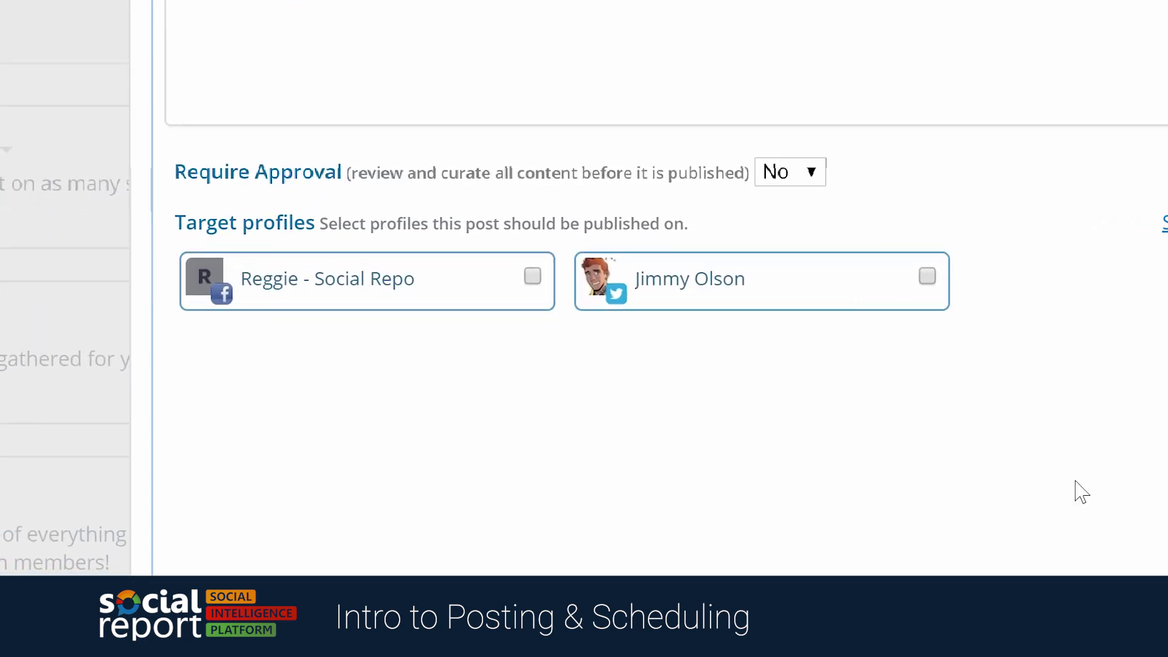
left_click(474, 311)
left_click(928, 277)
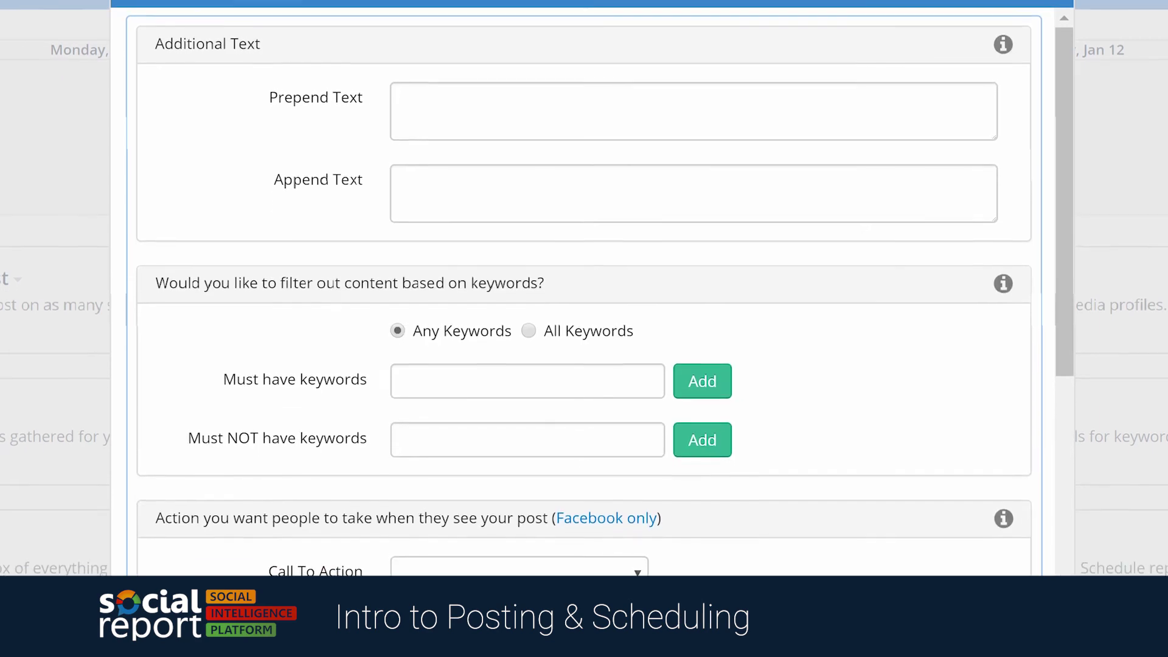
Step: Add #health and healthy as must-have keywords for syndicated posts
left_click(527, 346)
type("#heal")
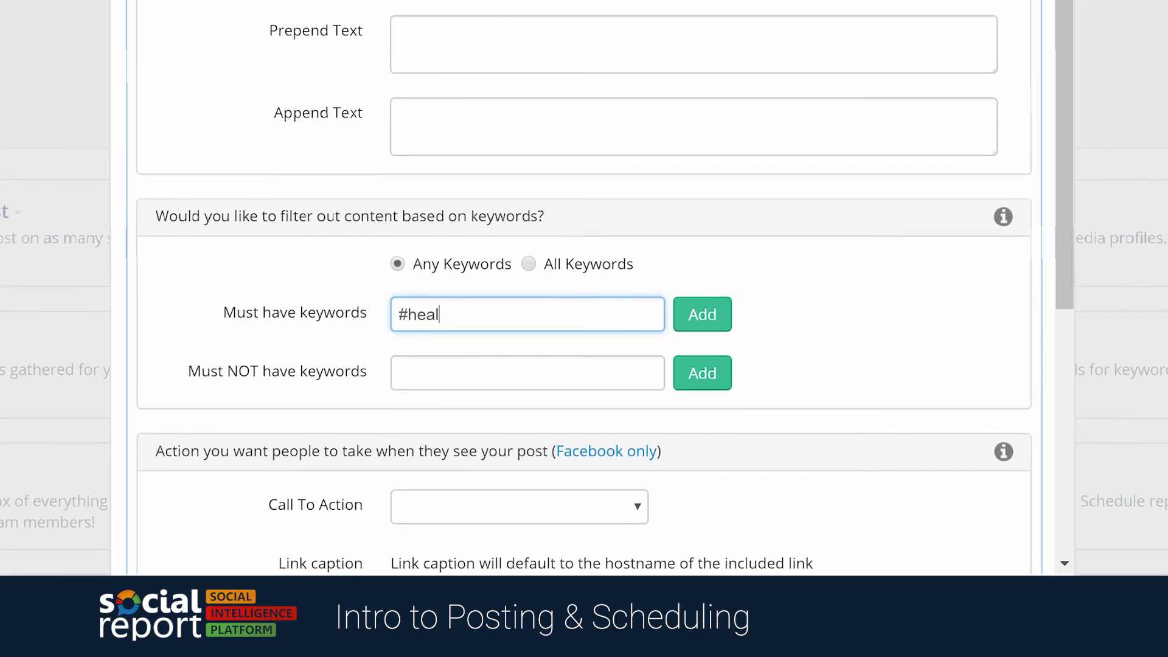
type("th")
left_click(701, 316)
left_click(650, 320)
type("hea")
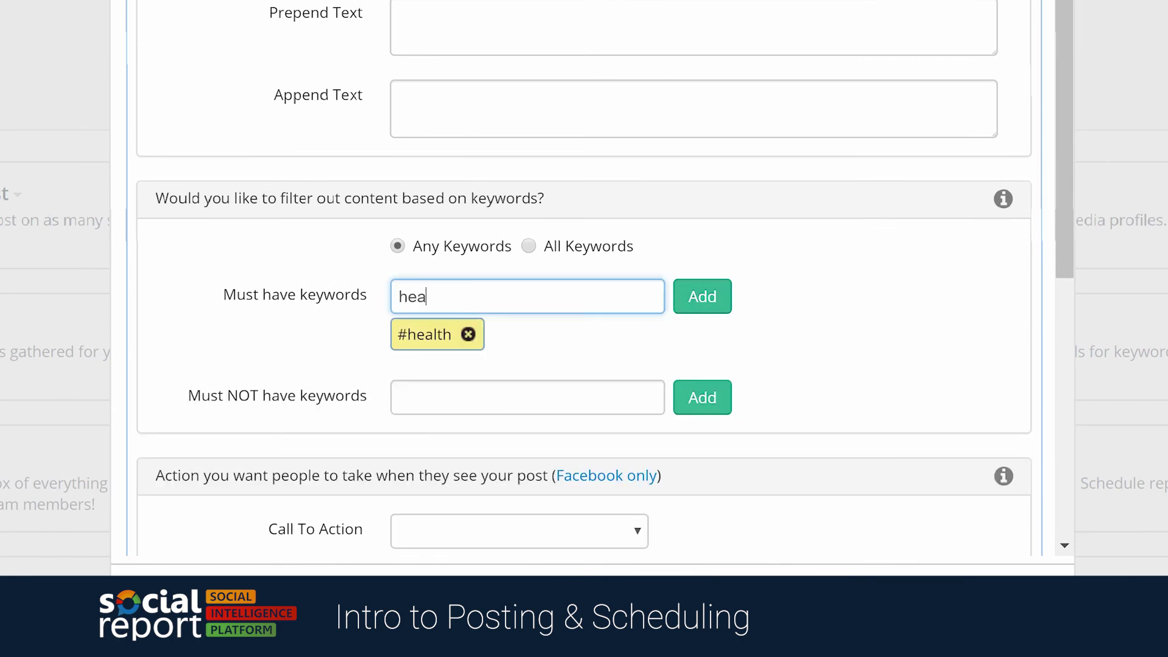
type("lthy")
left_click(713, 300)
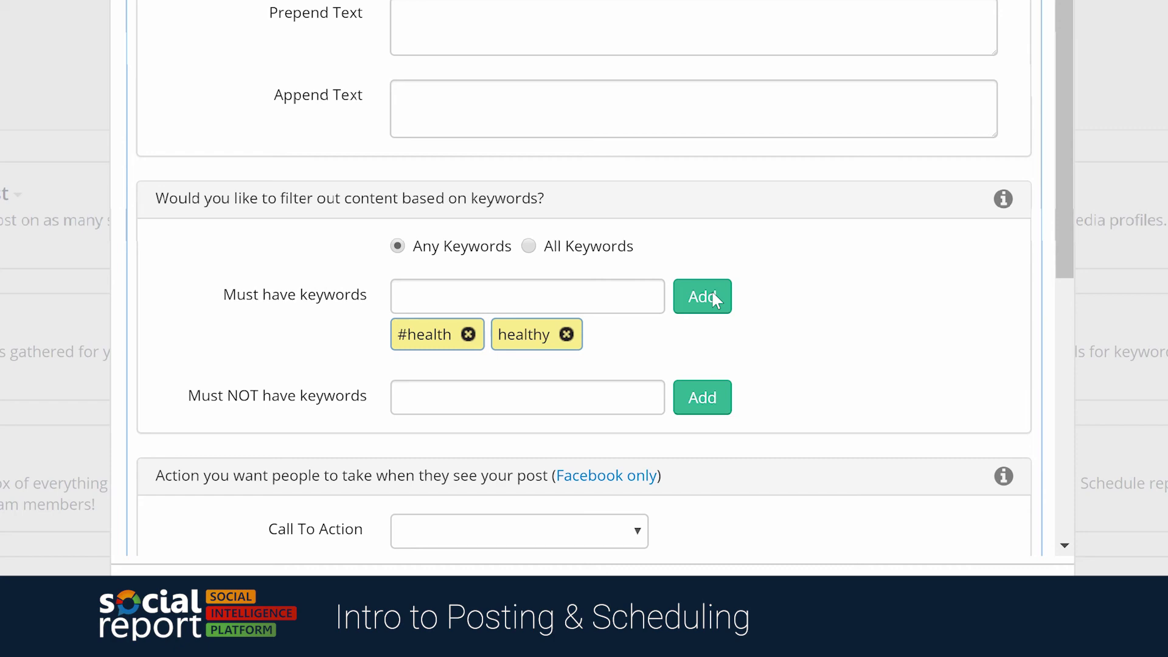
scroll(1020, 543, "down", 2)
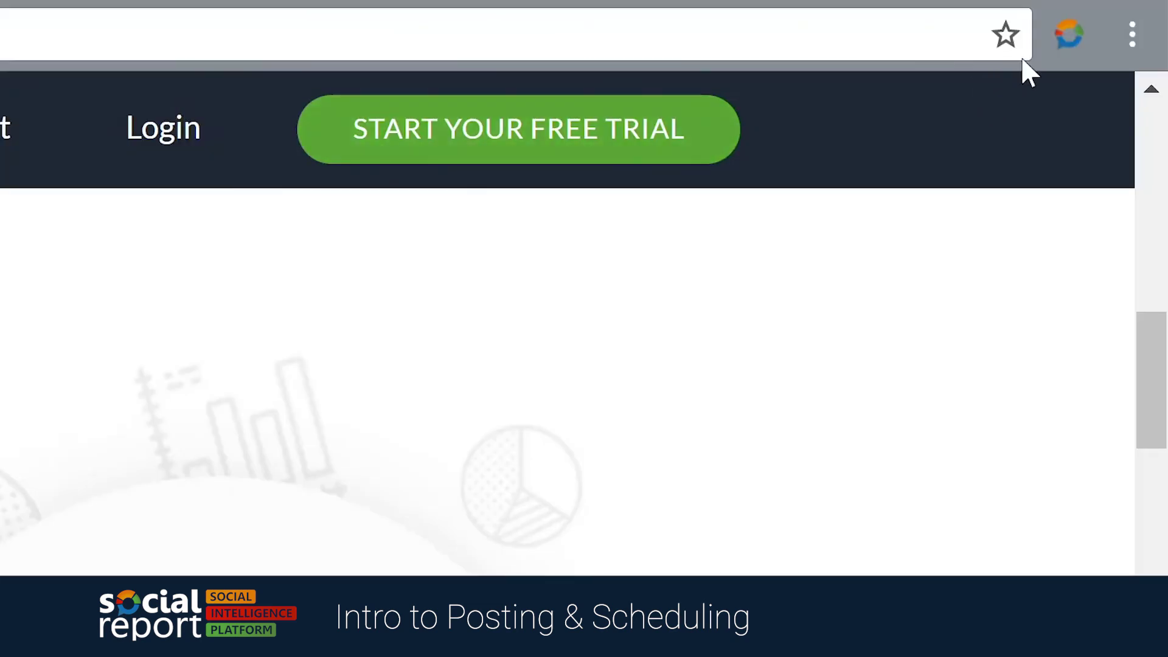
left_click(1069, 34)
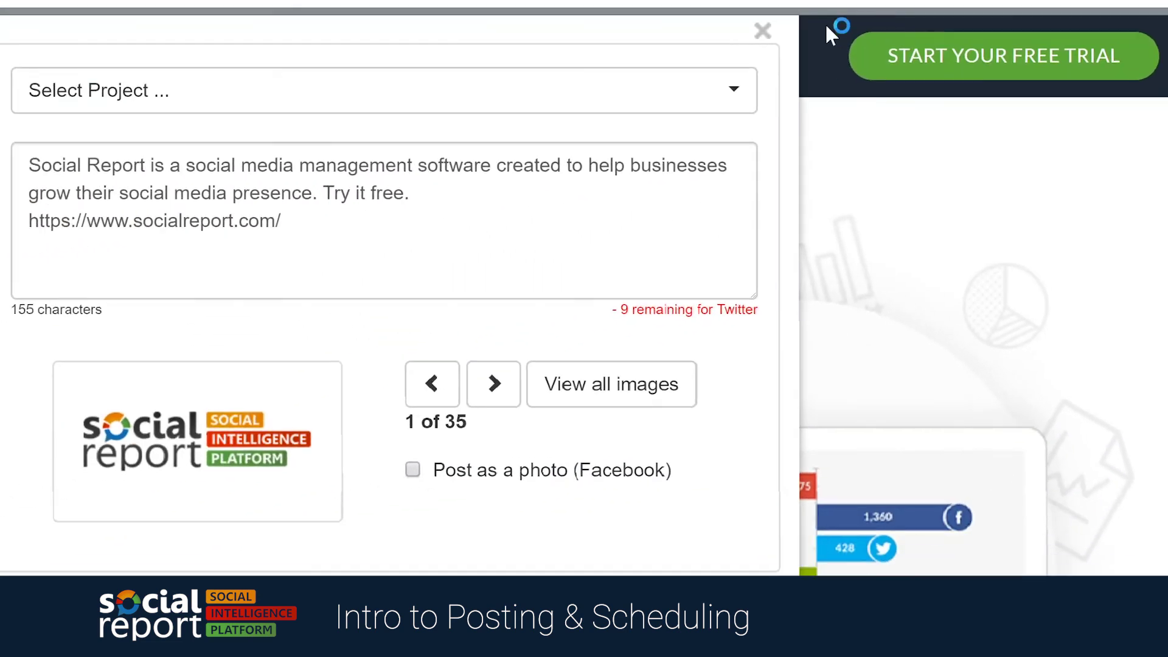
left_click(692, 101)
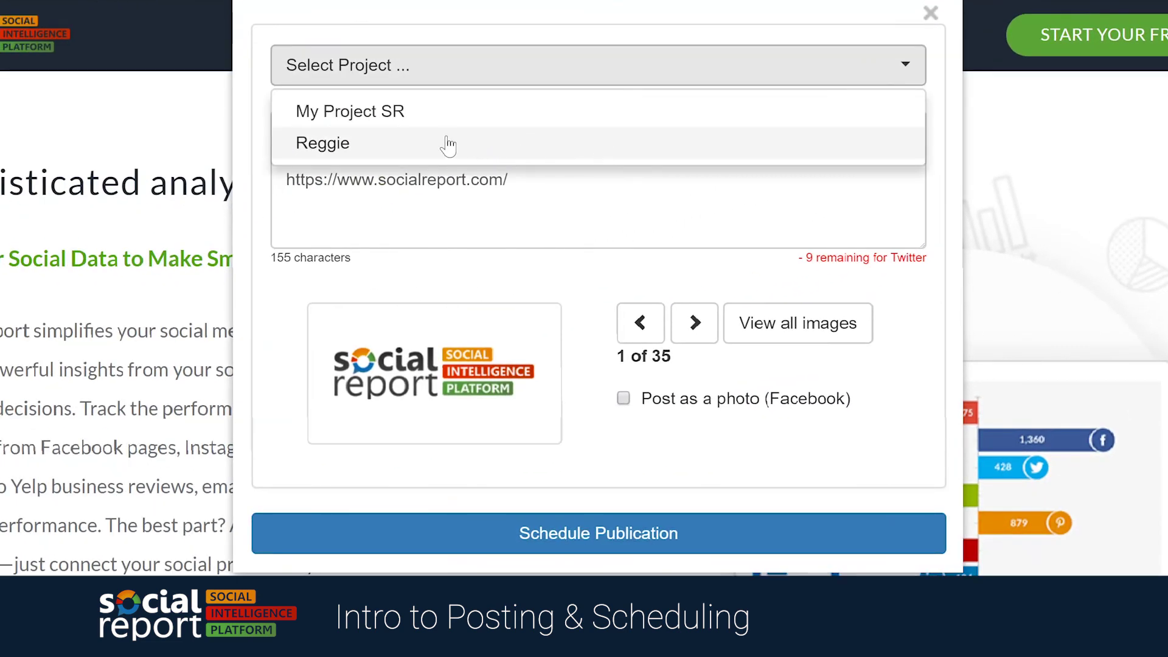
left_click(213, 181)
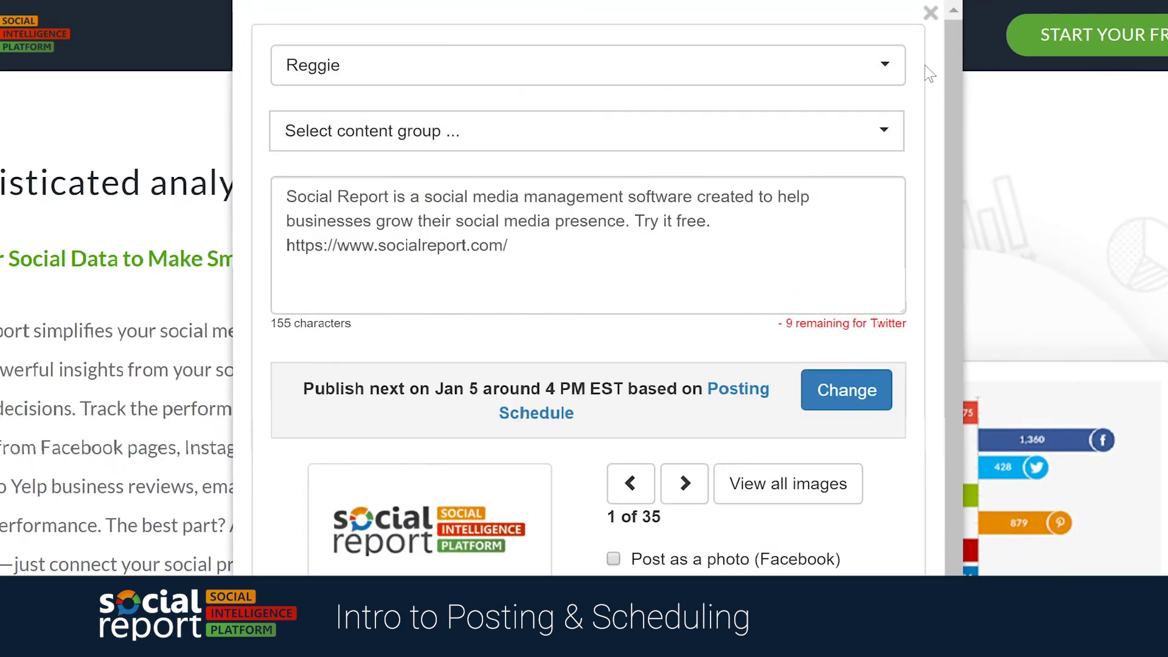
left_click(931, 12)
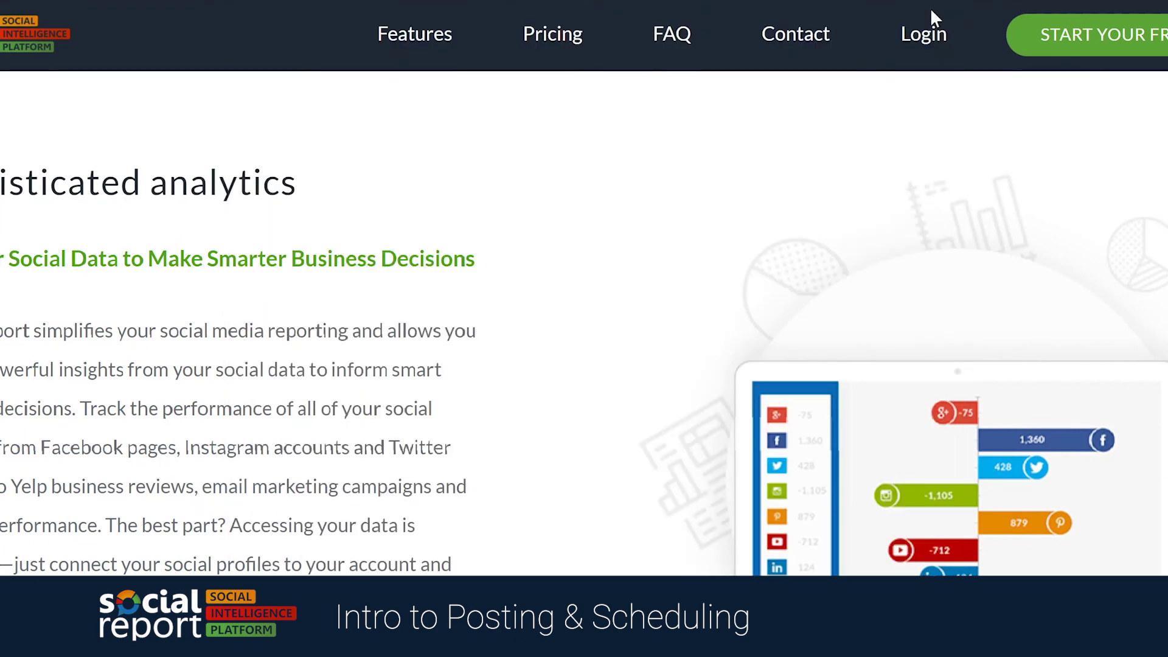